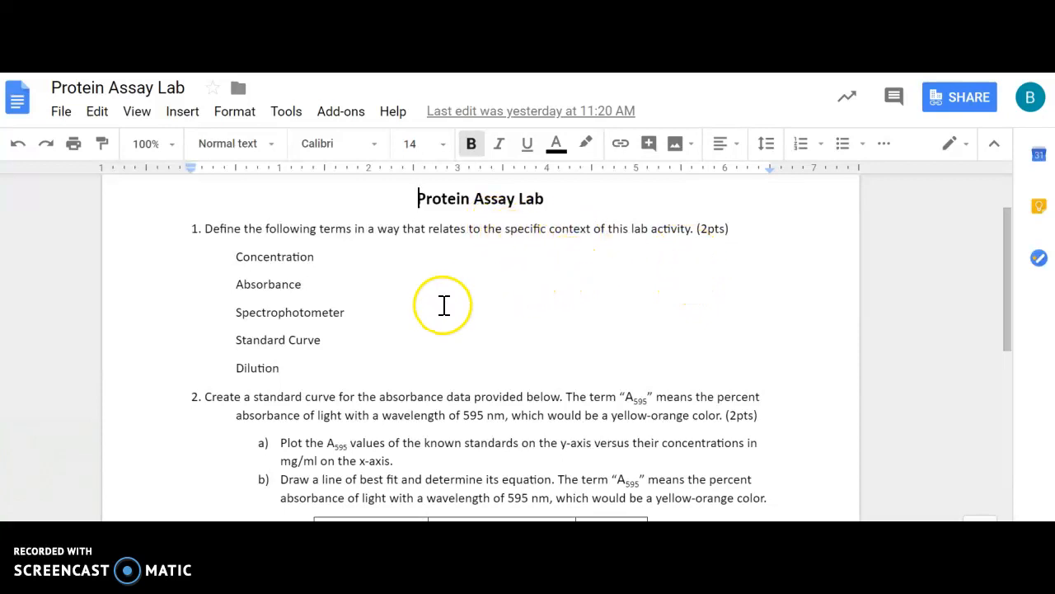
- Review question 2 of the lab document, examining the A595 and Concentration (mg/ml) columns of the standard sample table
{"action": "scroll", "coordinate": [443, 304], "scroll_direction": "down", "scroll_amount": 1}
{"action": "scroll", "coordinate": [216, 314], "scroll_direction": "down", "scroll_amount": 1}
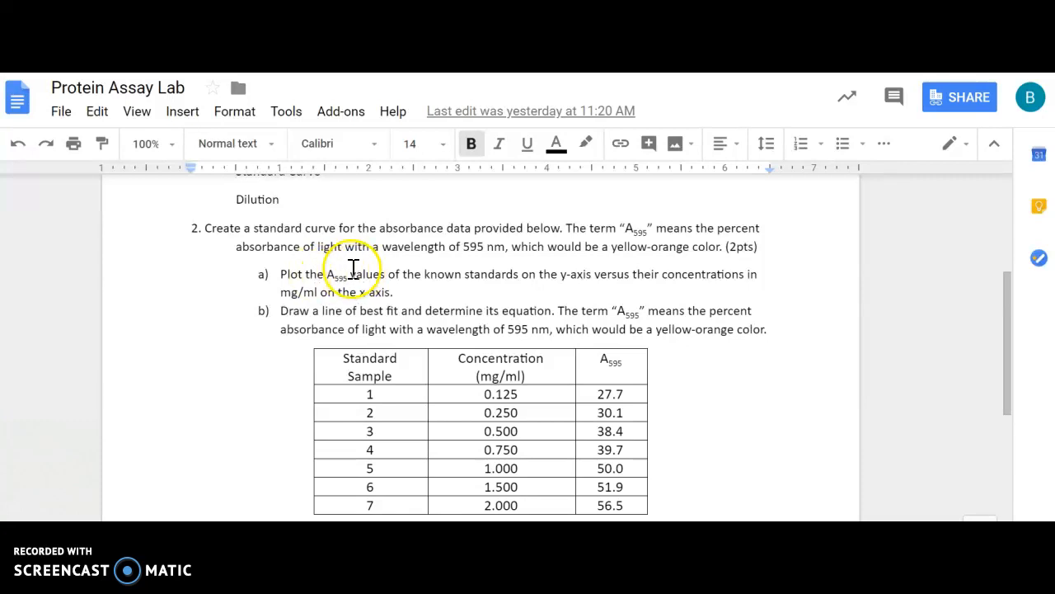
{"action": "left_click_drag", "start_coordinate": [611, 356], "coordinate": [630, 486]}
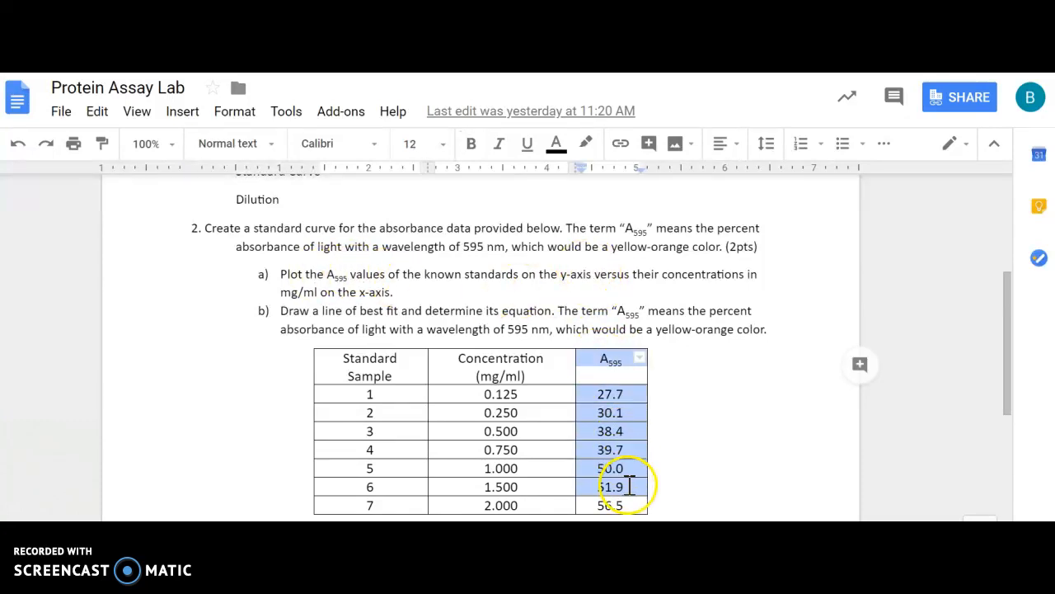
{"action": "left_click", "coordinate": [725, 329]}
{"action": "left_click_drag", "start_coordinate": [454, 358], "coordinate": [526, 485]}
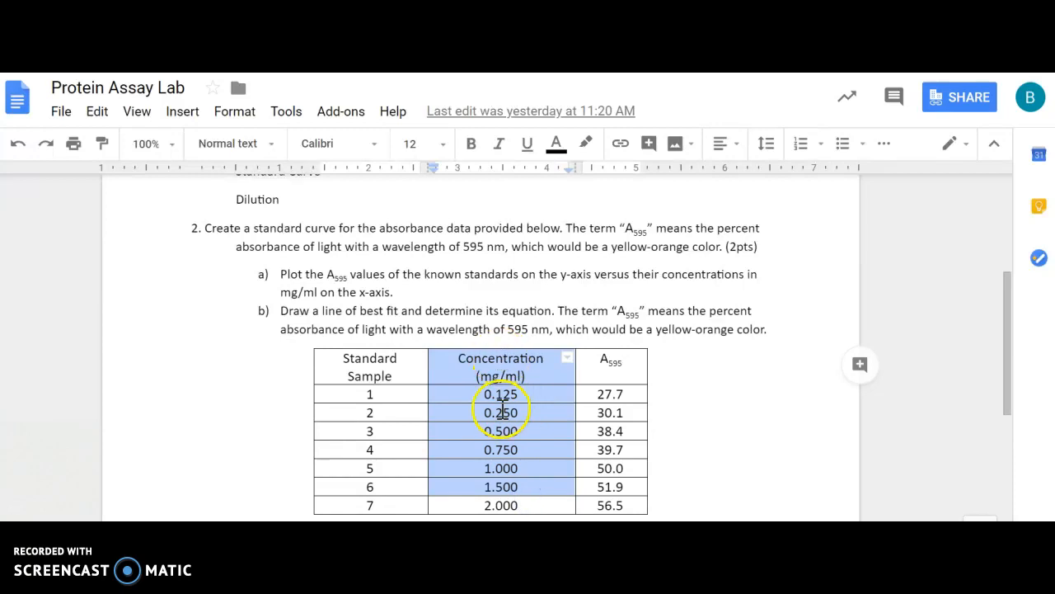
{"action": "left_click", "coordinate": [698, 309]}
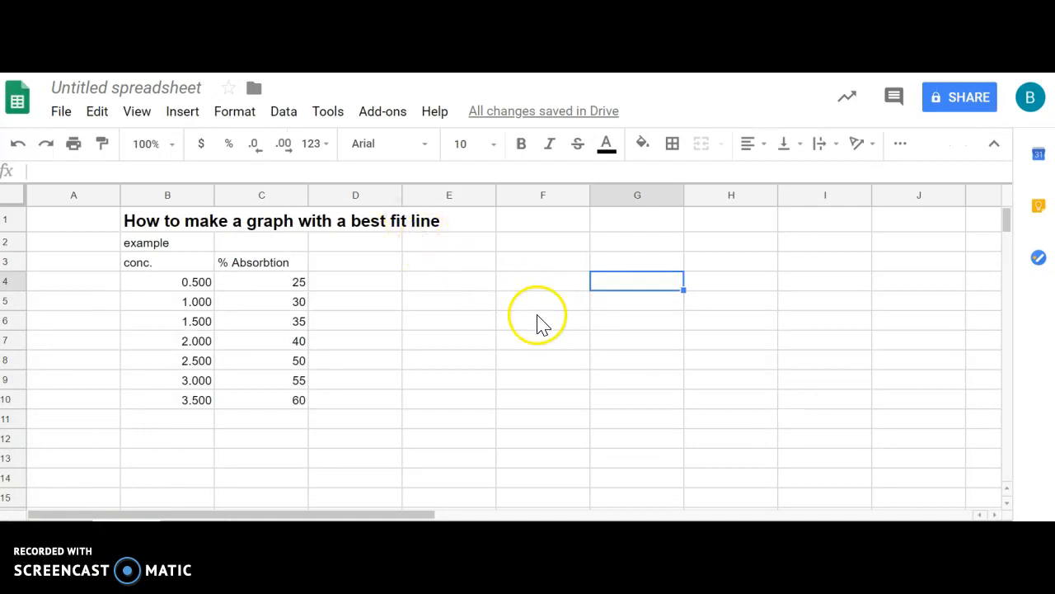
- In the spreadsheet, change the header in B3 to "concentraton mg/mL" and widen column B to fit it
{"action": "left_click", "coordinate": [159, 270]}
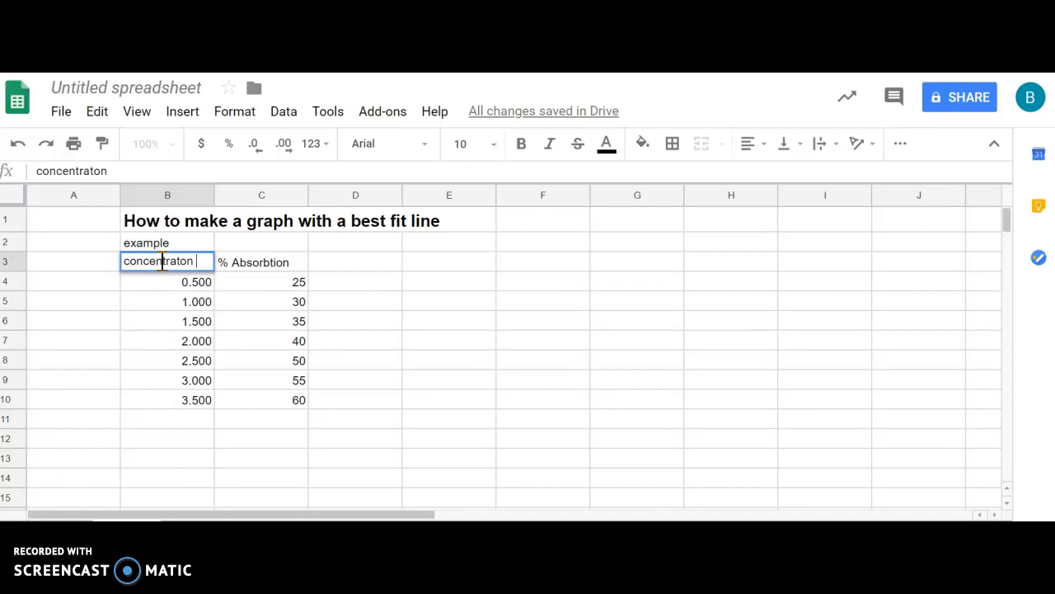
{"action": "type", "text": "mg/mL"}
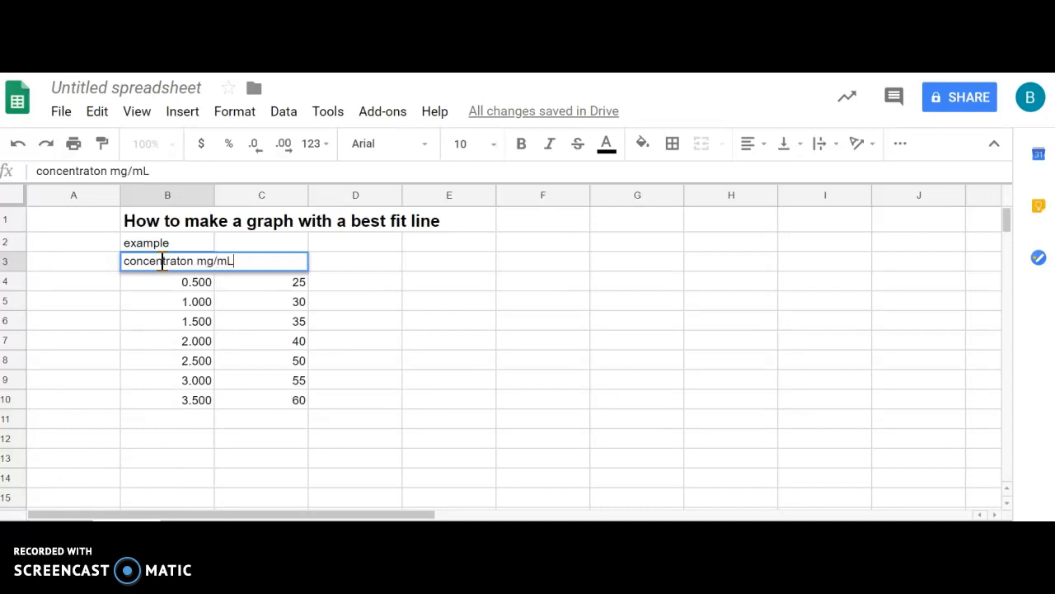
{"action": "left_click", "coordinate": [238, 338]}
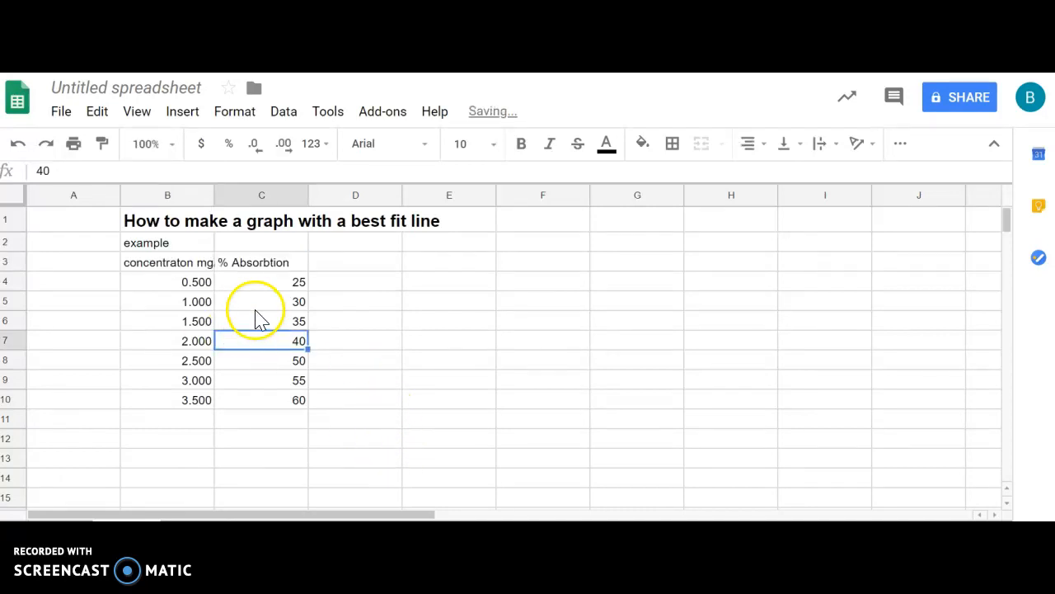
{"action": "left_click_drag", "start_coordinate": [211, 196], "coordinate": [233, 202]}
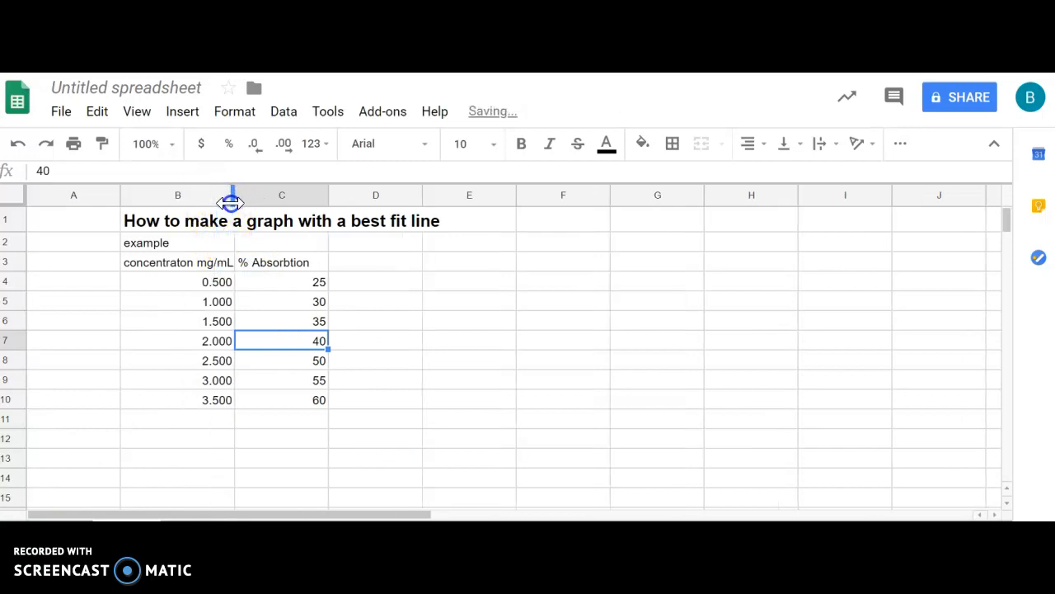
- Insert a chart from the concentration and % absorption data in B3:C10, including the headers
{"action": "left_click_drag", "start_coordinate": [191, 269], "coordinate": [290, 402]}
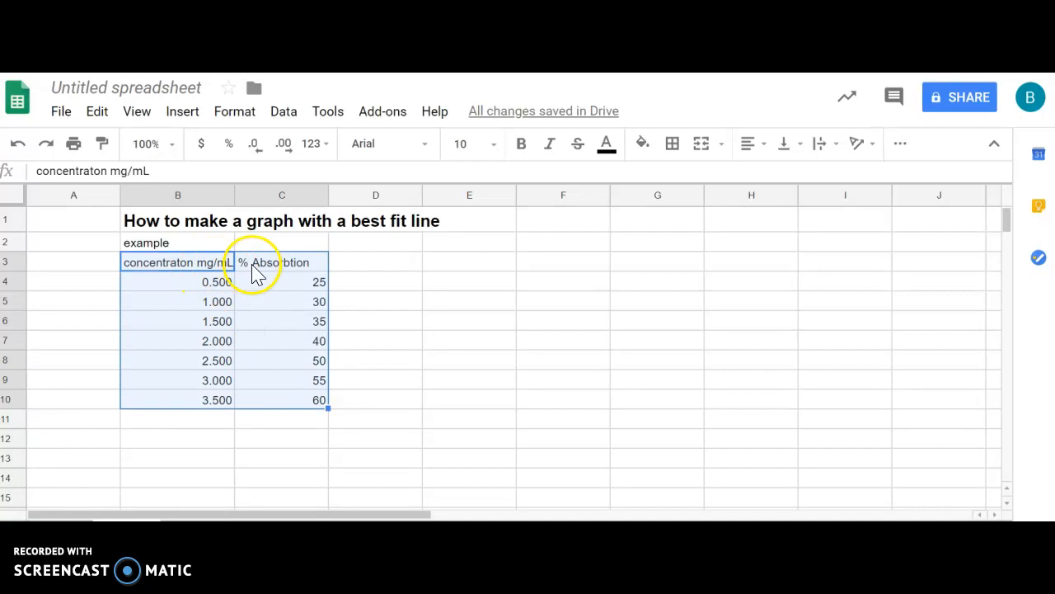
{"action": "left_click", "coordinate": [186, 120]}
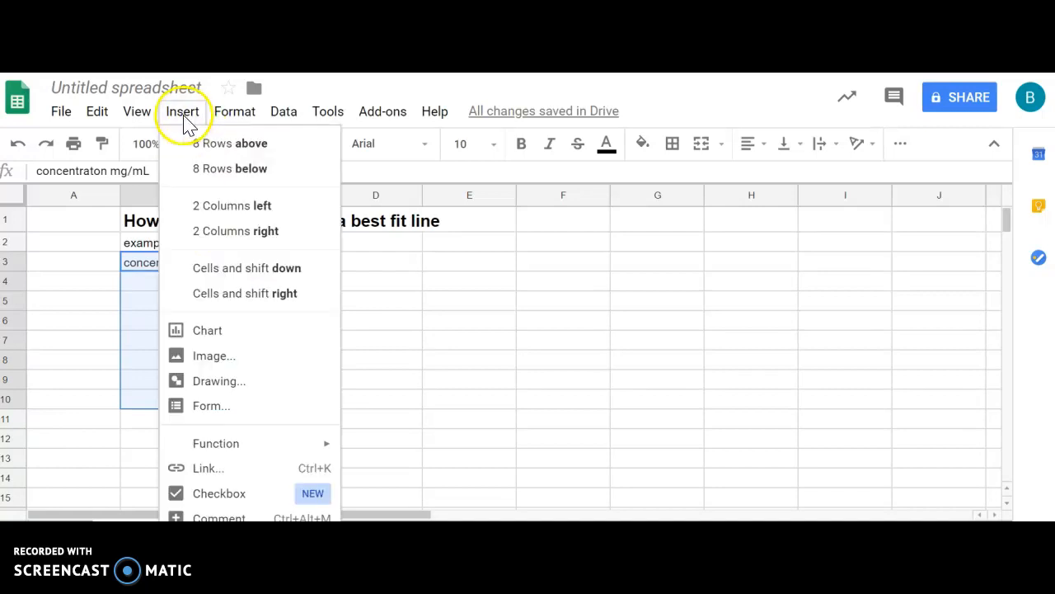
{"action": "left_click", "coordinate": [208, 330]}
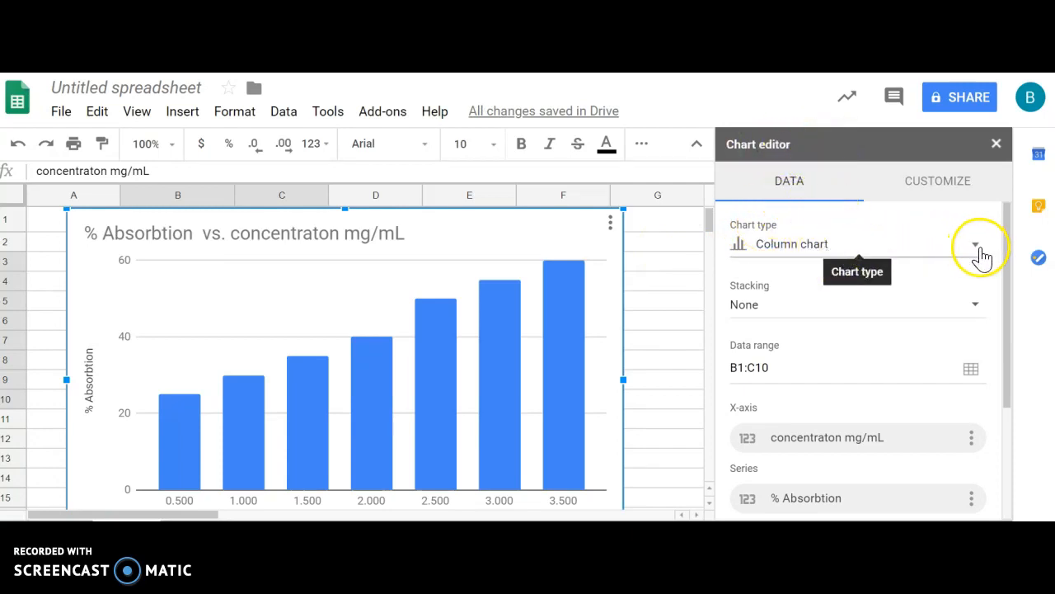
{"action": "left_click", "coordinate": [976, 248]}
{"action": "left_click_drag", "start_coordinate": [995, 280], "coordinate": [980, 324]}
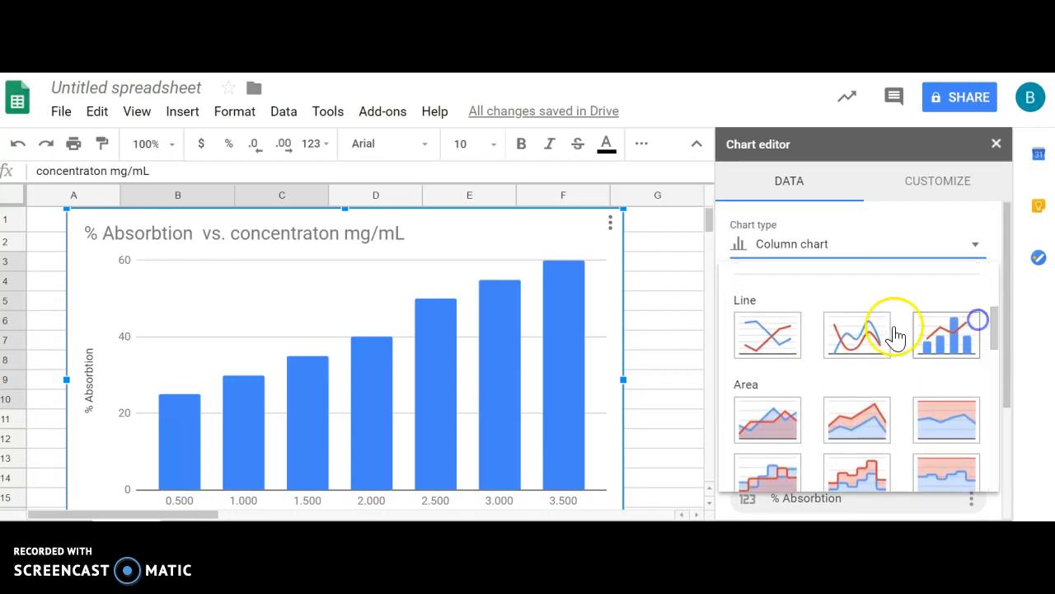
{"action": "left_click", "coordinate": [1014, 301]}
{"action": "scroll", "coordinate": [1009, 297], "scroll_direction": "down", "scroll_amount": 1}
{"action": "scroll", "coordinate": [1010, 298], "scroll_direction": "up", "scroll_amount": 1}
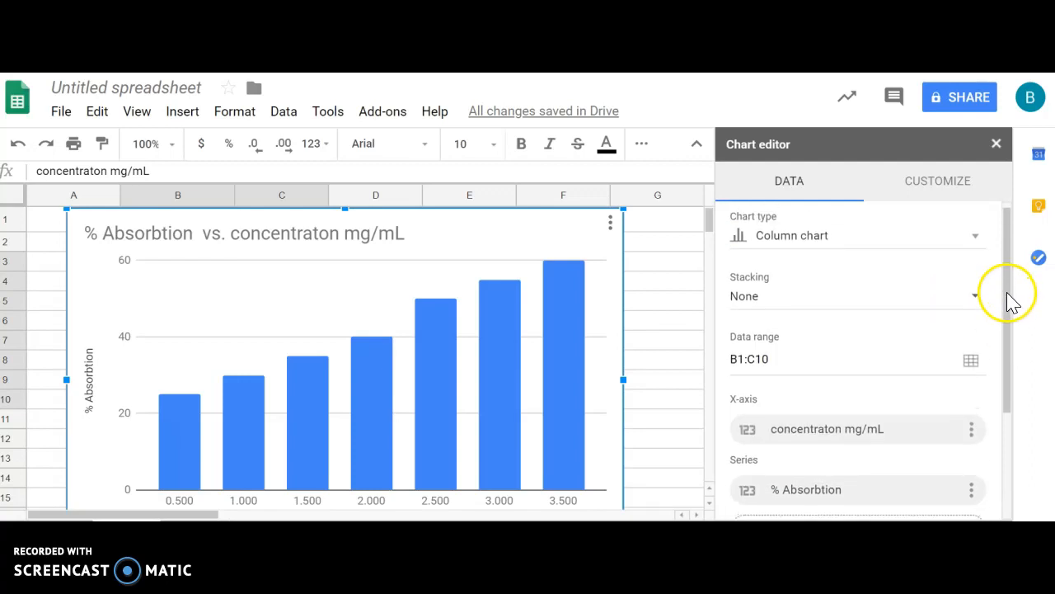
- Change the chart type to Scatter chart
{"action": "left_click", "coordinate": [969, 241]}
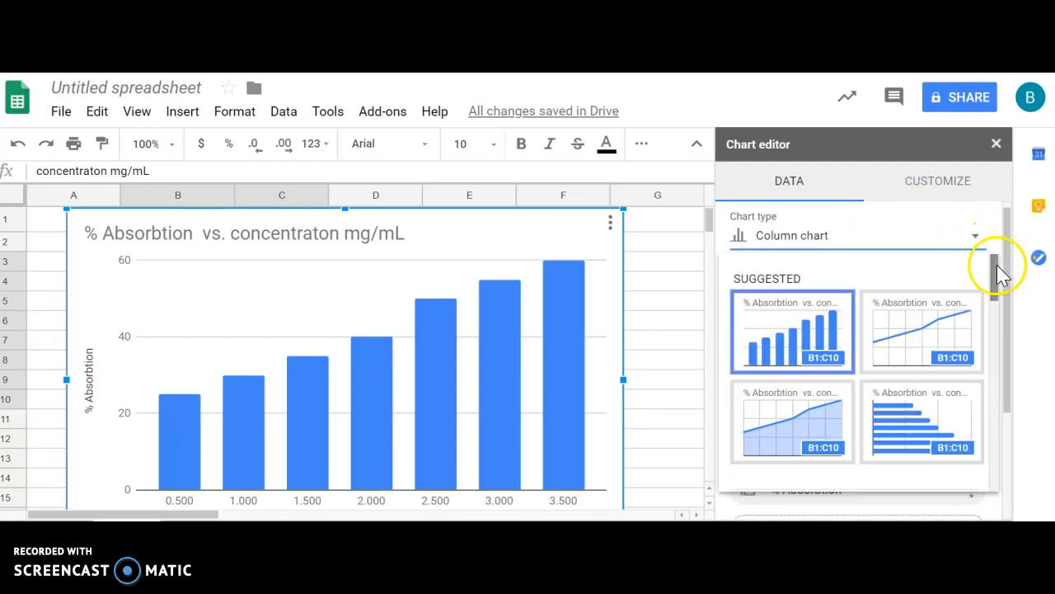
{"action": "left_click_drag", "start_coordinate": [997, 275], "coordinate": [1004, 403]}
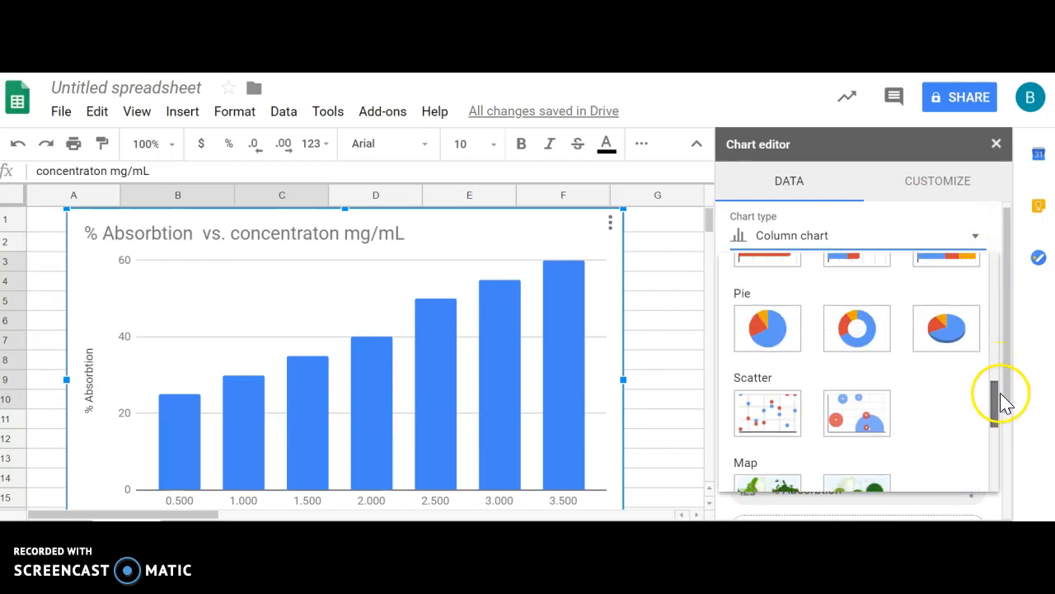
{"action": "left_click", "coordinate": [775, 412]}
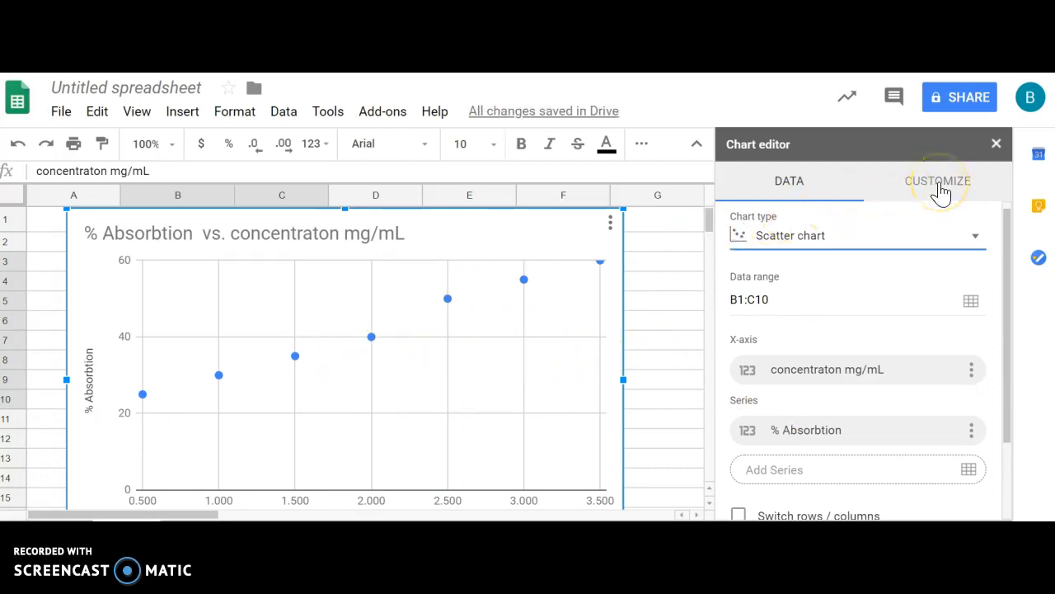
- Set the font in the chart style settings to Tahoma
{"action": "left_click", "coordinate": [937, 183]}
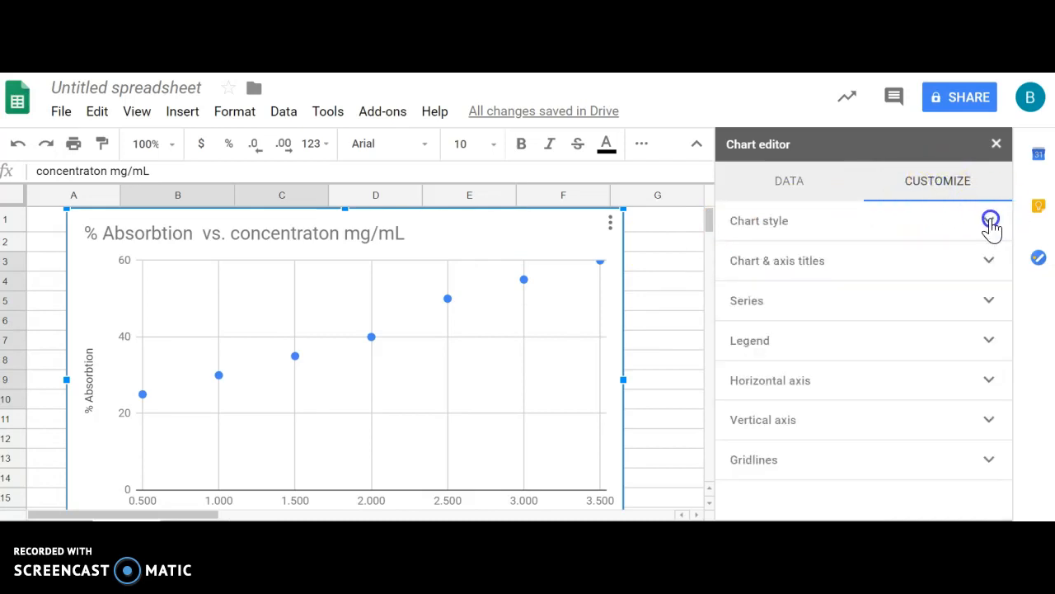
{"action": "left_click", "coordinate": [990, 221]}
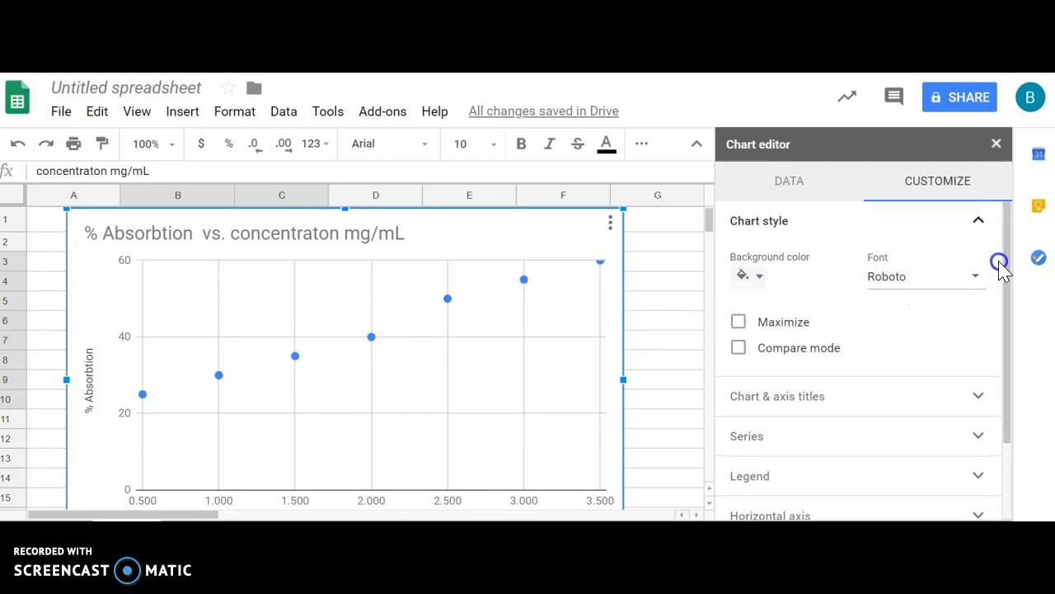
{"action": "left_click", "coordinate": [981, 280]}
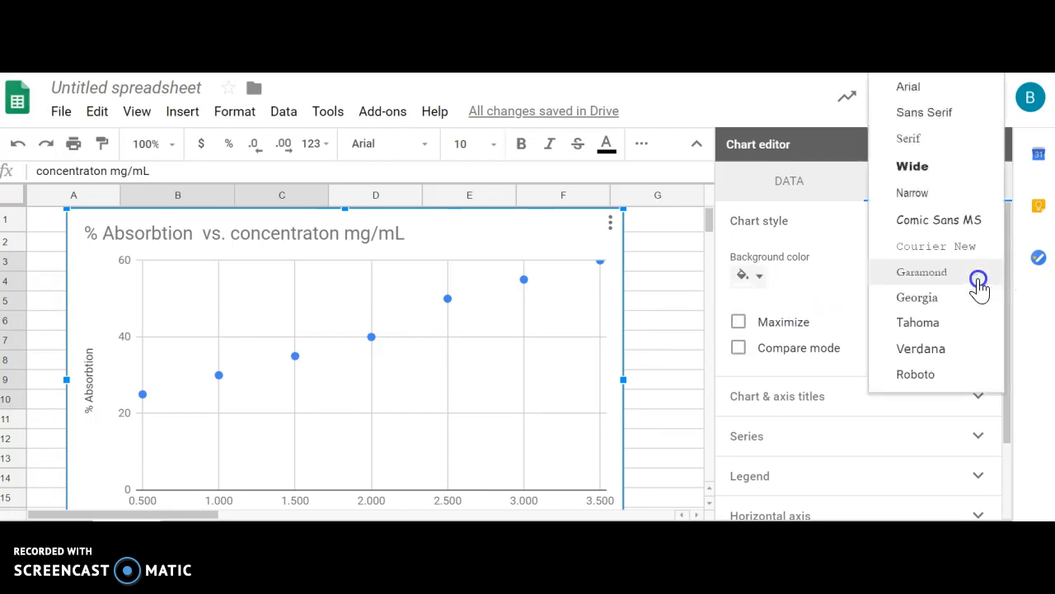
{"action": "left_click", "coordinate": [936, 324]}
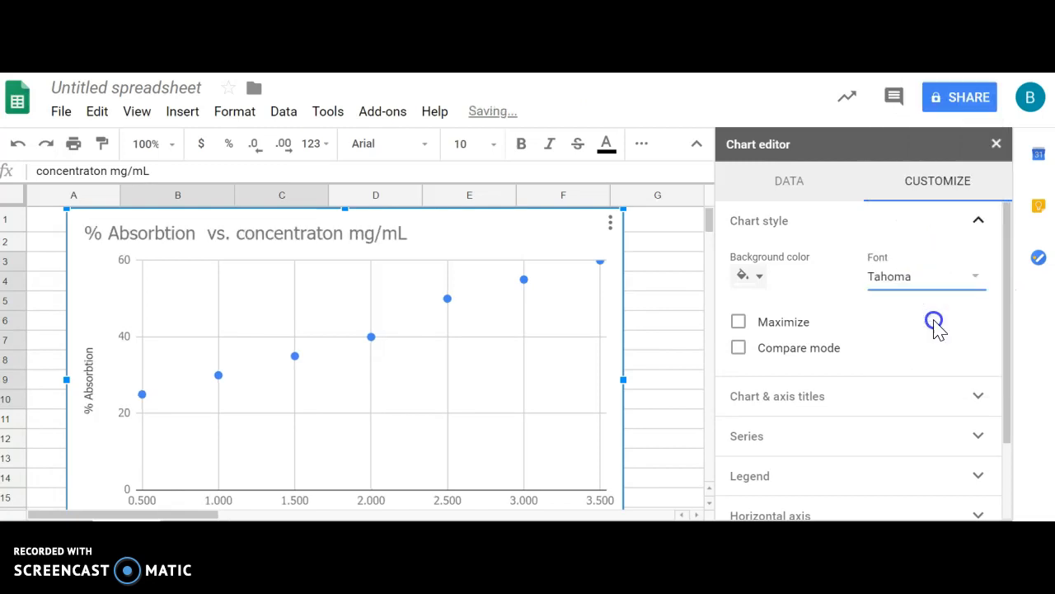
- Change the chart title text to "Relation % A to Conc."
{"action": "left_click_drag", "start_coordinate": [1006, 280], "coordinate": [1011, 323]}
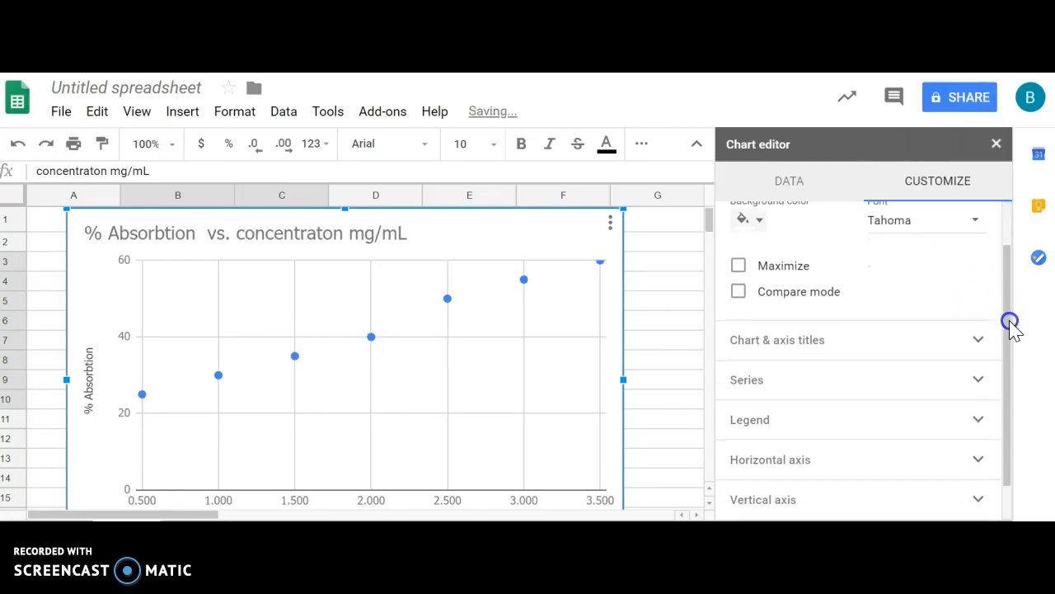
{"action": "left_click", "coordinate": [831, 339]}
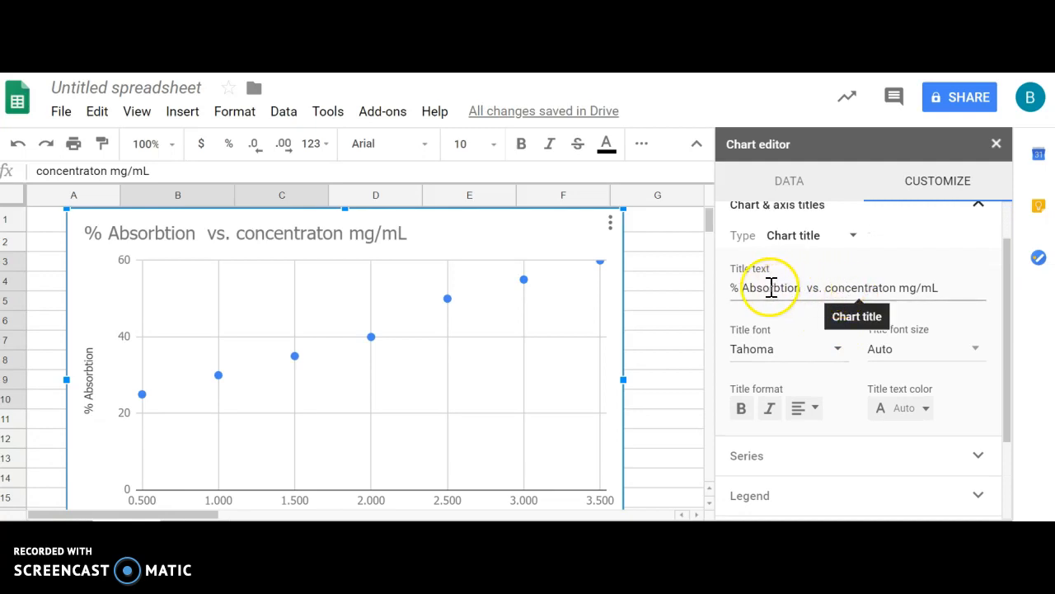
{"action": "left_click", "coordinate": [732, 287]}
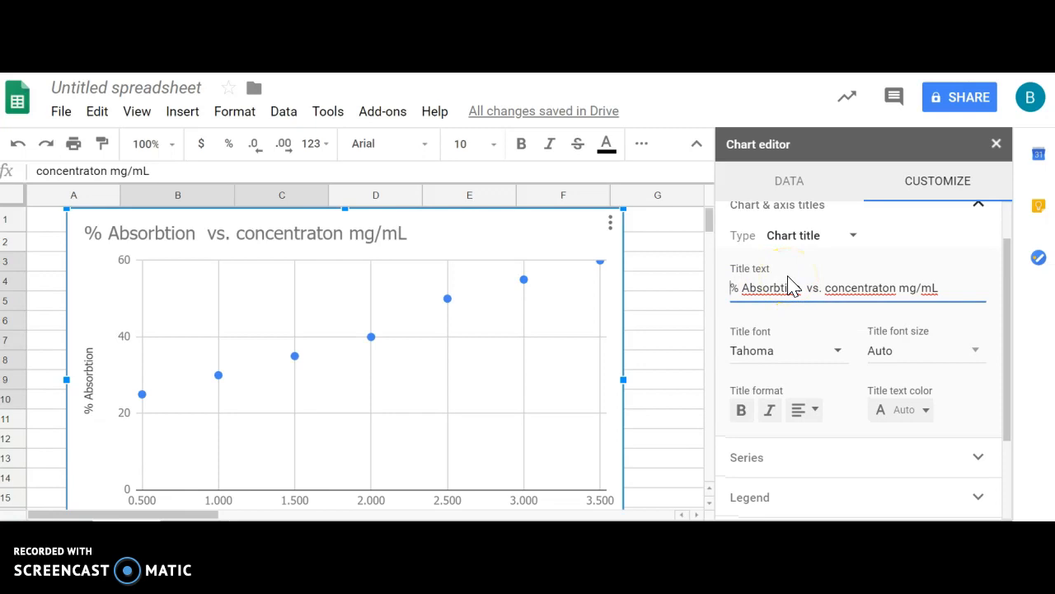
{"action": "type", "text": "Com"}
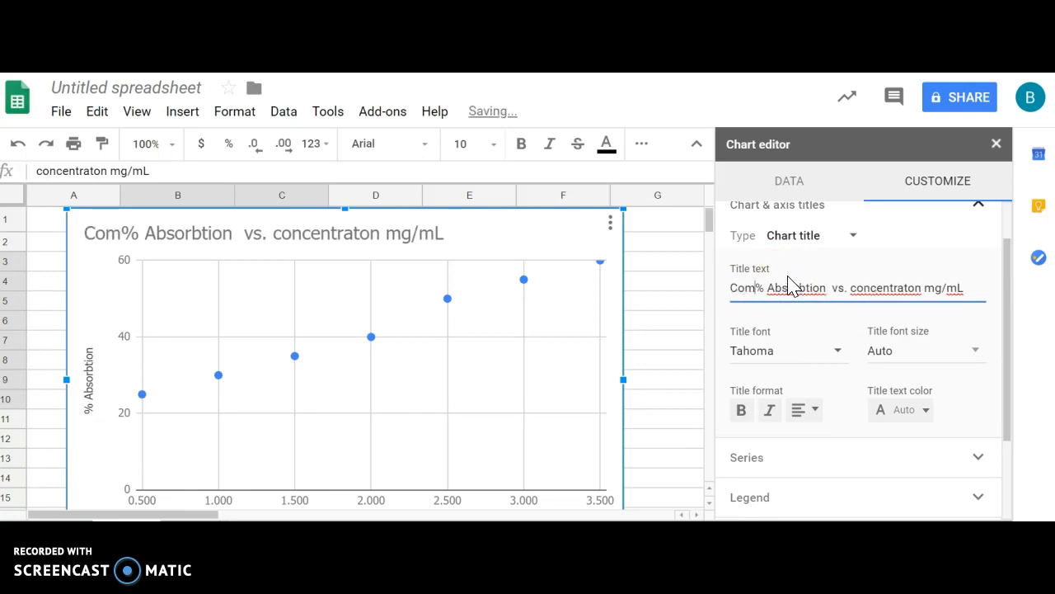
{"action": "key", "text": "BackSpace"}
{"action": "key", "text": "BackSpace"}
{"action": "key", "text": "BackSpace"}
{"action": "type", "text": "Relation"}
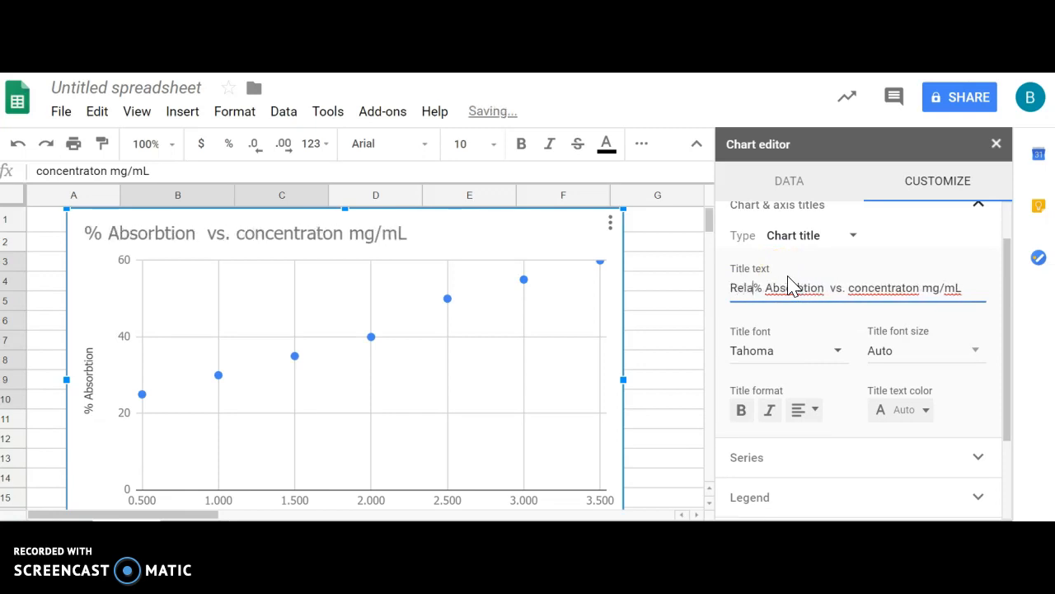
{"action": "type", "text": " f"}
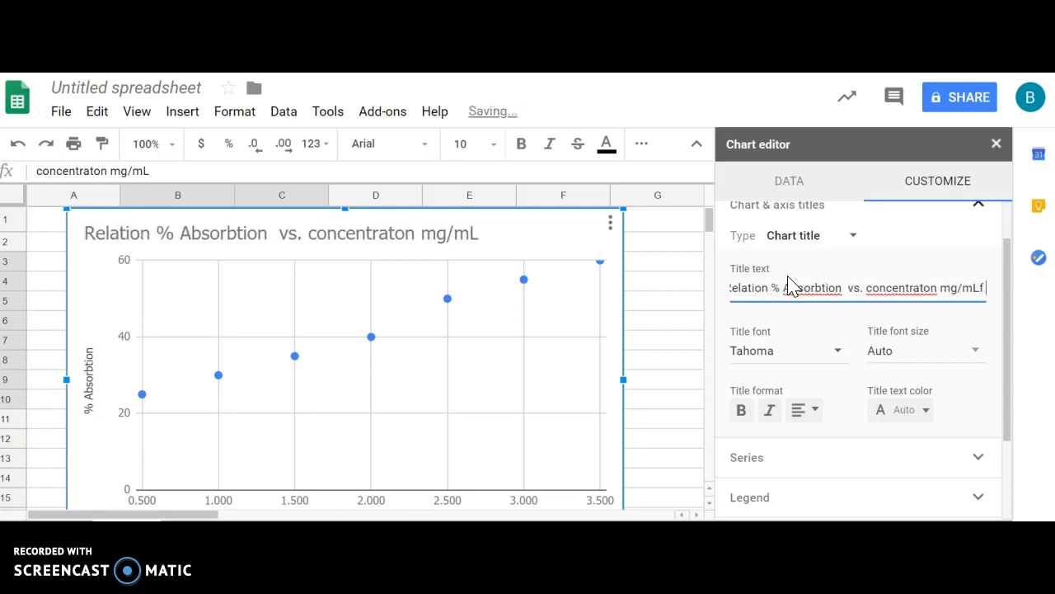
{"action": "key", "text": "BackSpace"}
{"action": "key", "text": "BackSpace"}
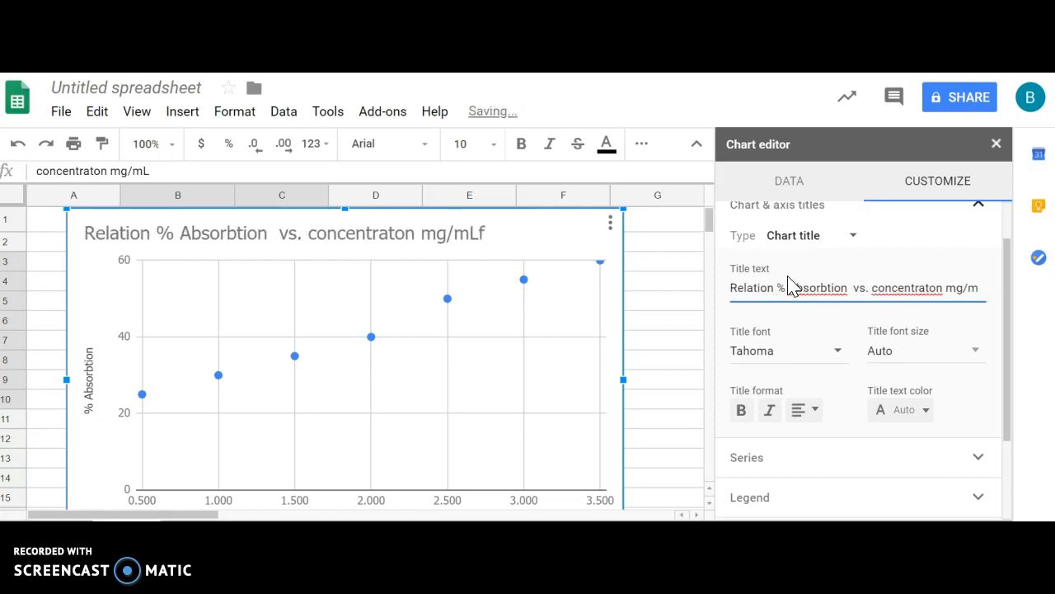
{"action": "key", "text": "BackSpace"}
{"action": "key", "text": "BackSpace"}
{"action": "key", "text": "BackSpace"}
{"action": "key", "text": "BackSpace"}
{"action": "key", "text": "BackSpace"}
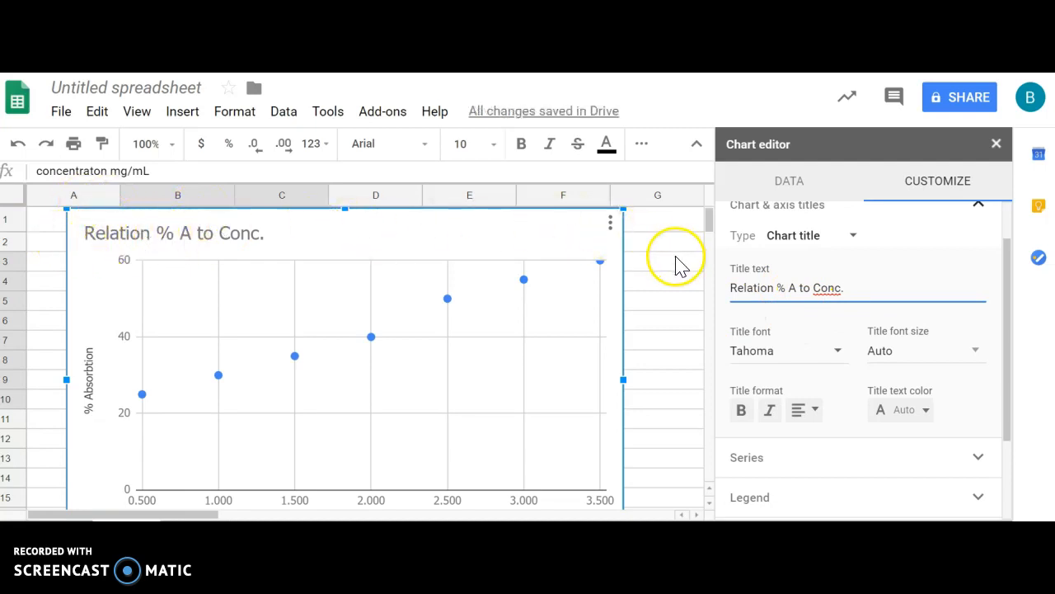
- Set the point shape of the scatter chart's data series to Star
{"action": "left_click_drag", "start_coordinate": [1009, 306], "coordinate": [1017, 377]}
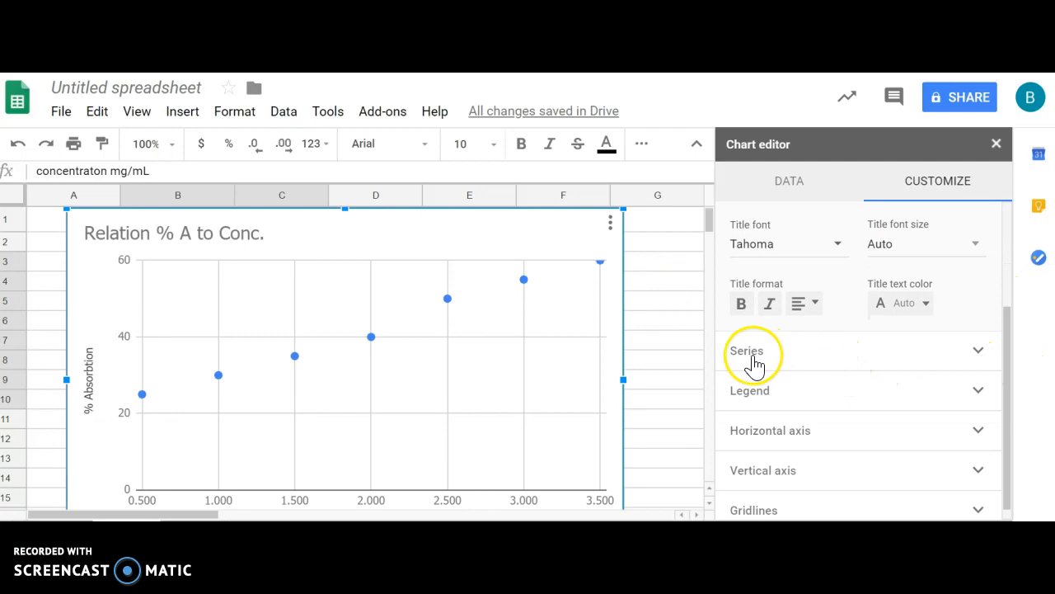
{"action": "left_click", "coordinate": [775, 353]}
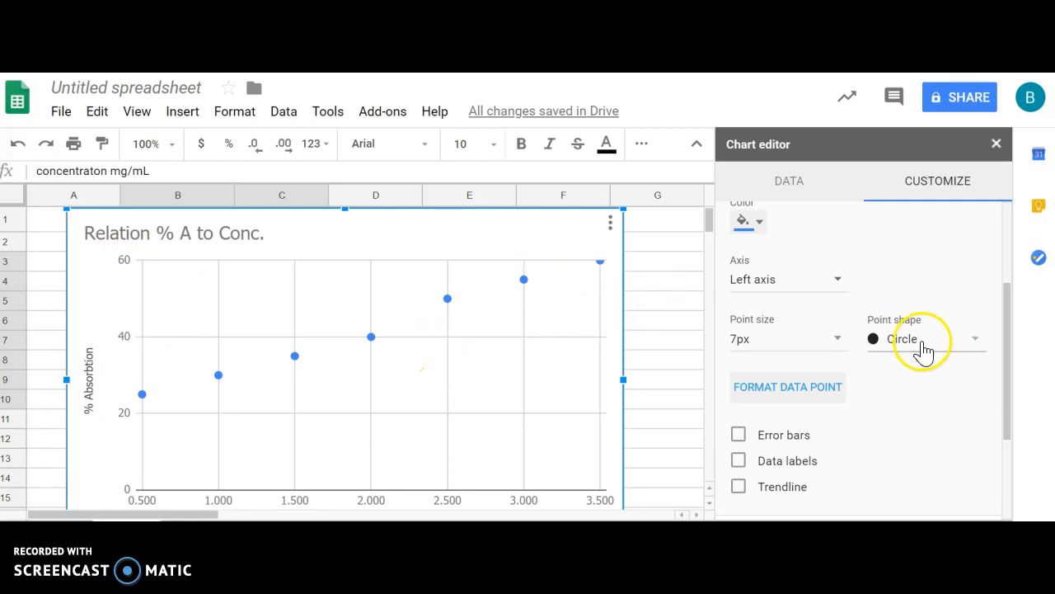
{"action": "left_click", "coordinate": [959, 345]}
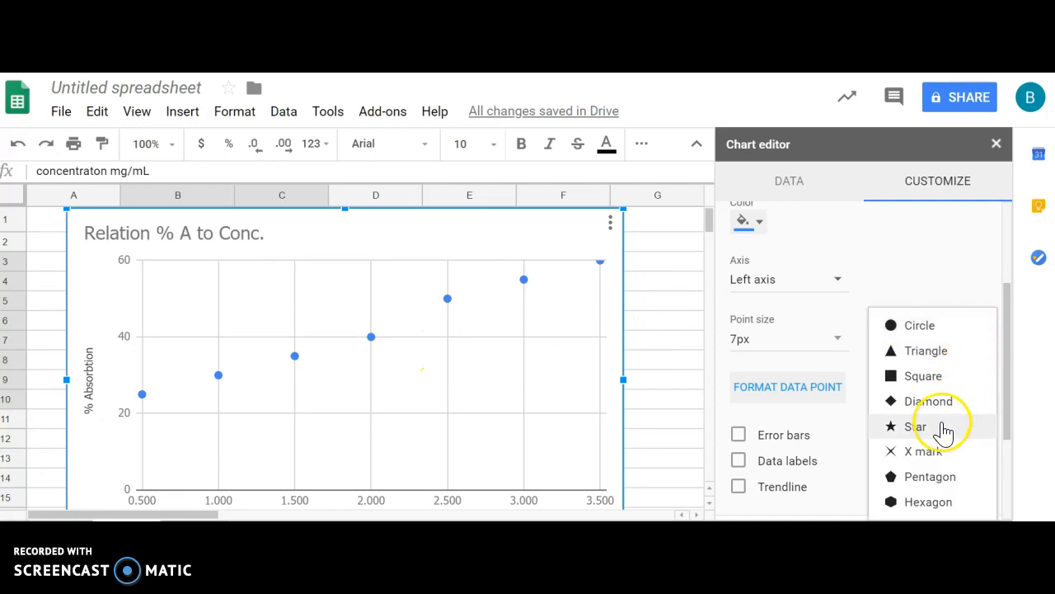
{"action": "left_click", "coordinate": [942, 426]}
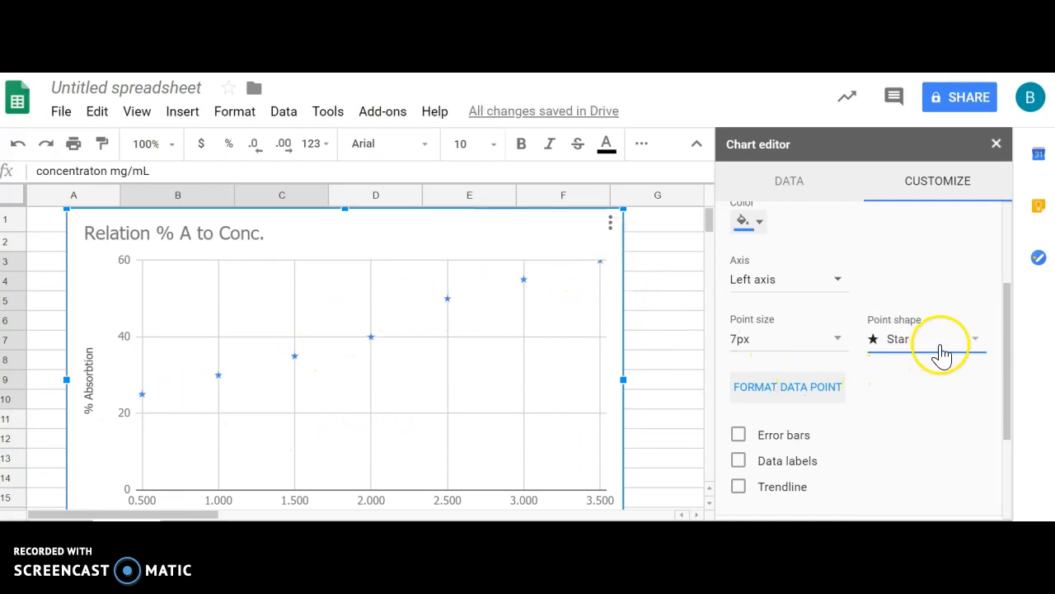
{"action": "left_click", "coordinate": [942, 342]}
{"action": "left_click", "coordinate": [925, 278]}
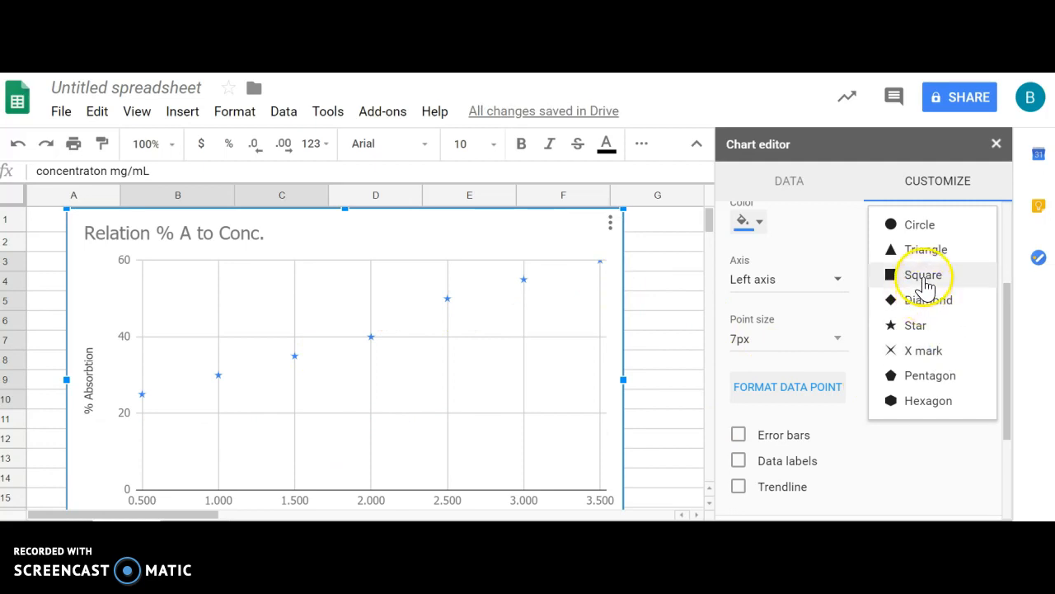
{"action": "left_click", "coordinate": [917, 328]}
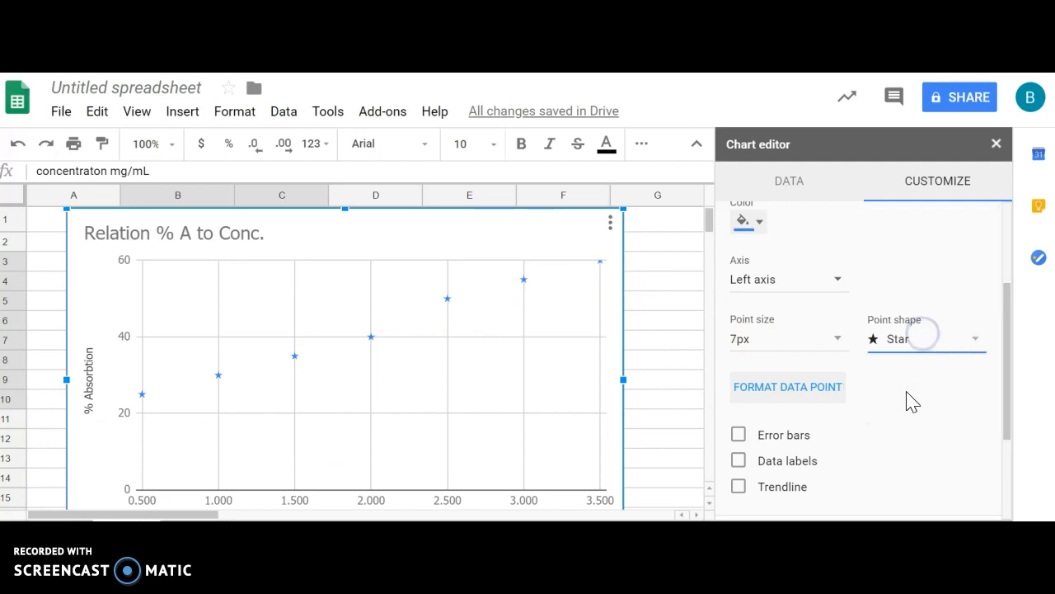
{"action": "scroll", "coordinate": [903, 410], "scroll_direction": "down", "scroll_amount": 1}
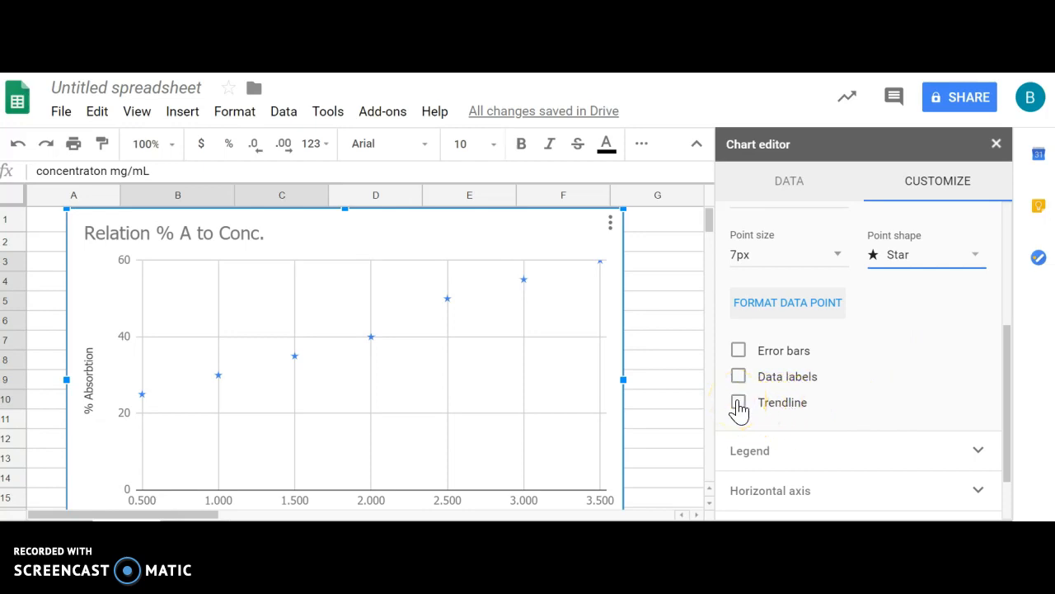
- Add a trendline to the % Absorbtion series and show its R² value
{"action": "left_click", "coordinate": [738, 404]}
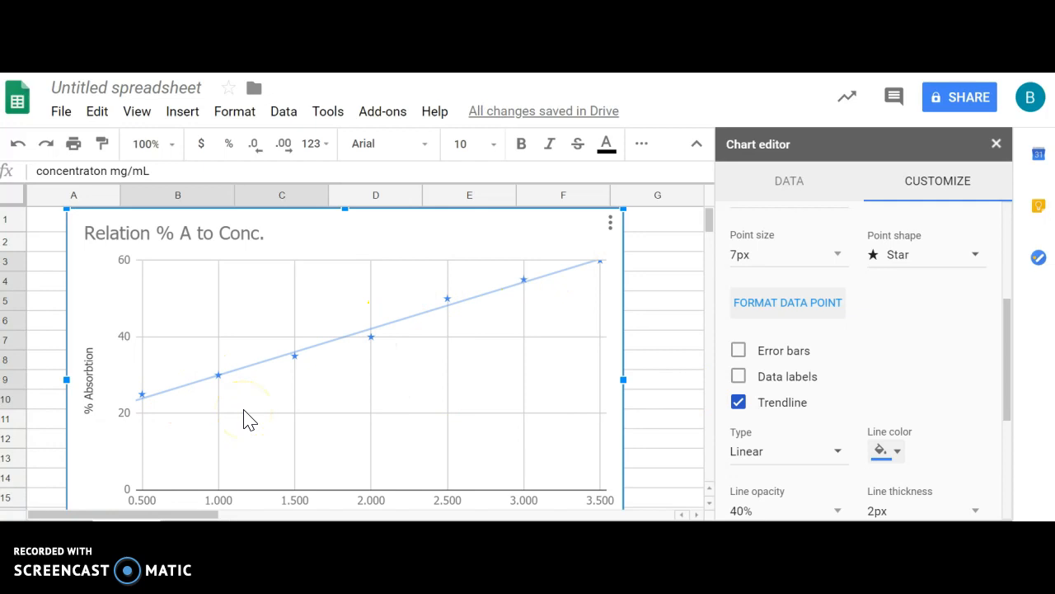
{"action": "mouse_move", "coordinate": [222, 379]}
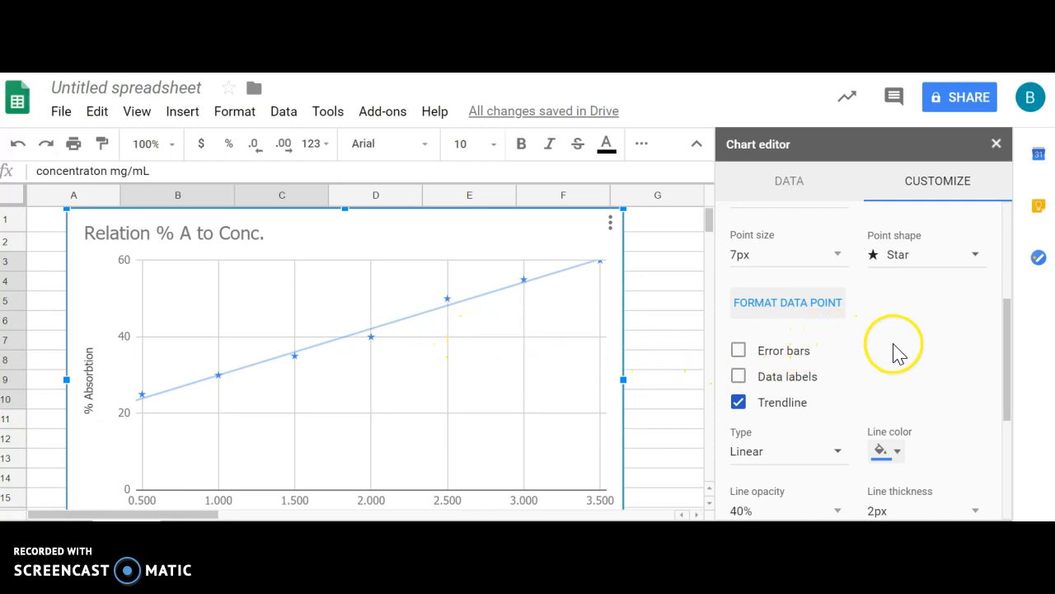
{"action": "scroll", "coordinate": [897, 353], "scroll_direction": "down", "scroll_amount": 1}
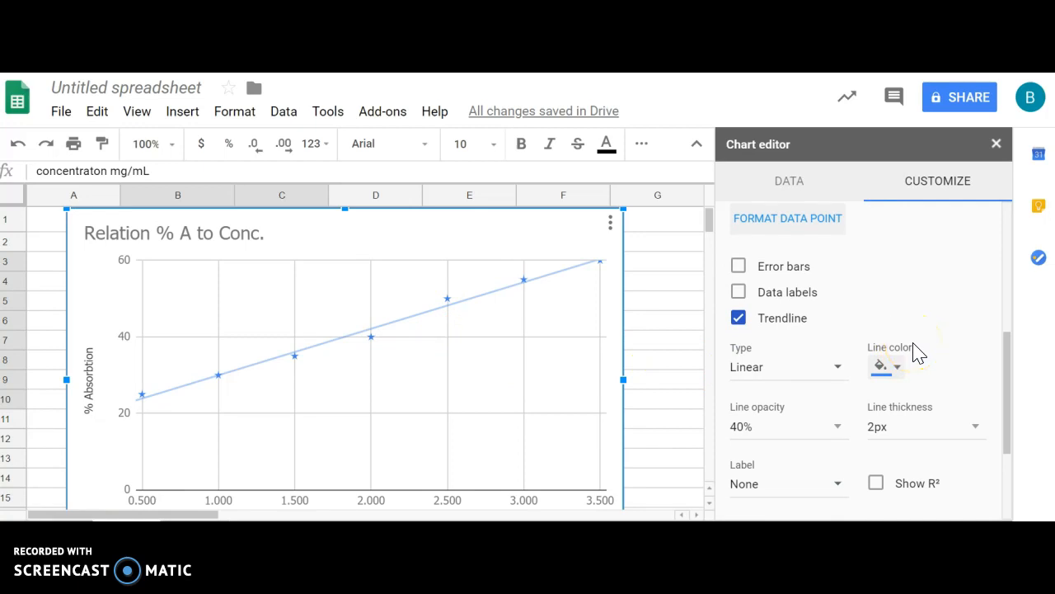
{"action": "scroll", "coordinate": [915, 380], "scroll_direction": "down", "scroll_amount": 1}
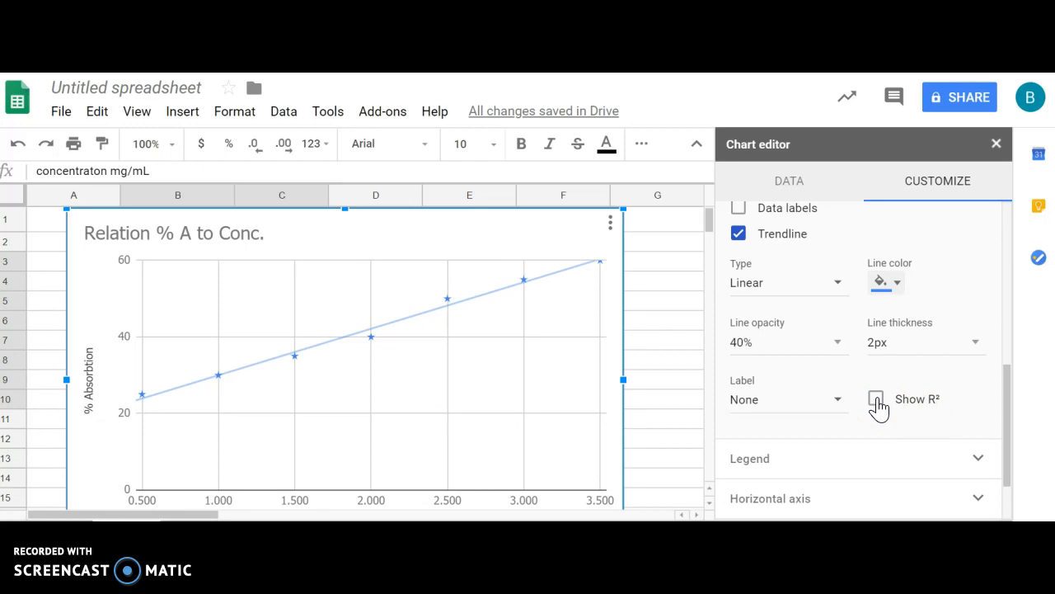
{"action": "left_click", "coordinate": [875, 399]}
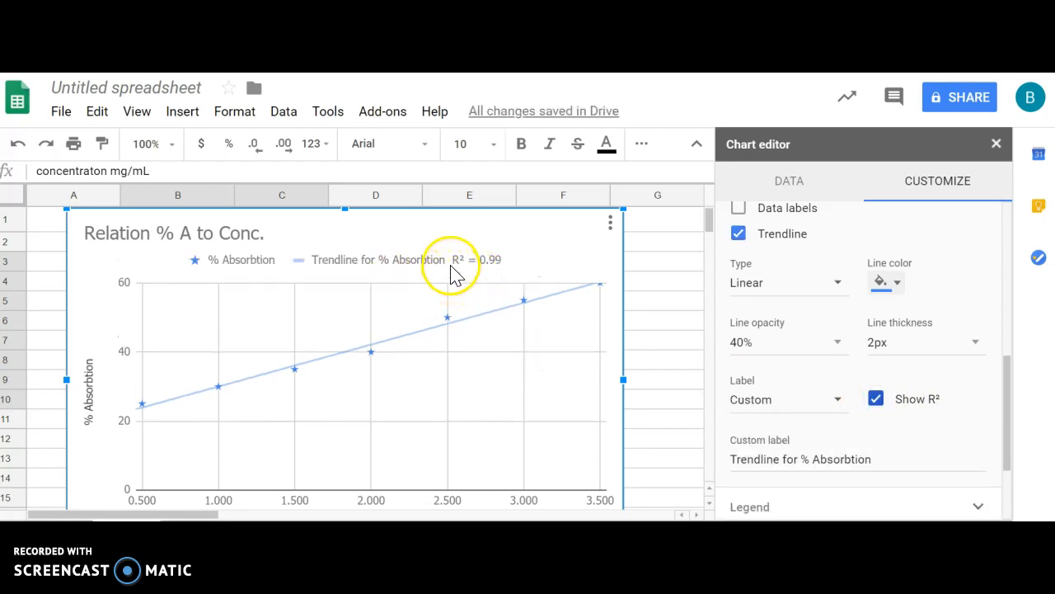
{"action": "left_click", "coordinate": [523, 272]}
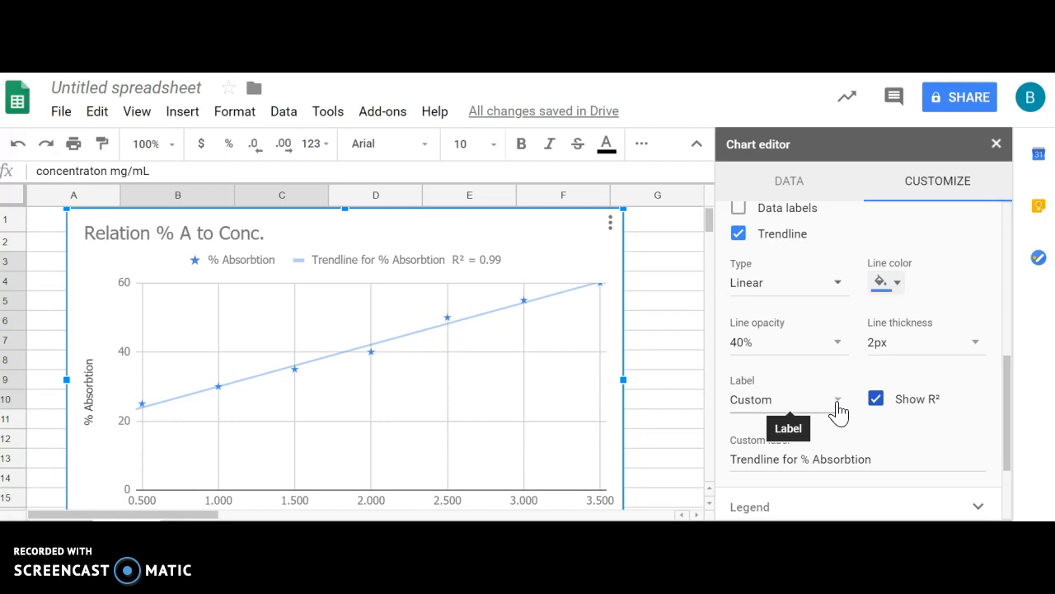
- Set the trendline label to Use Equation
{"action": "left_click", "coordinate": [839, 410]}
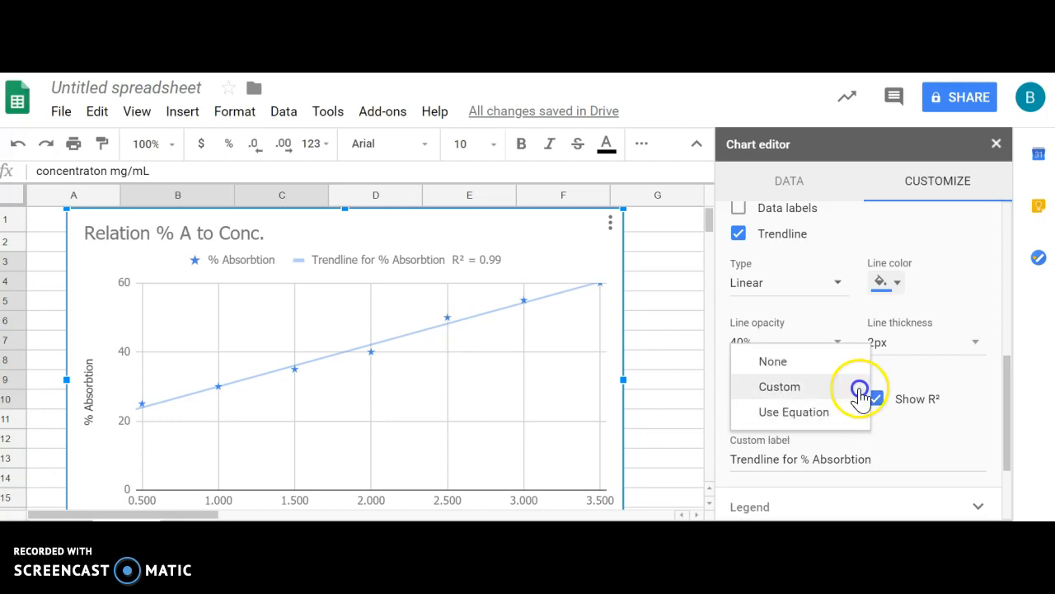
{"action": "left_click", "coordinate": [820, 385]}
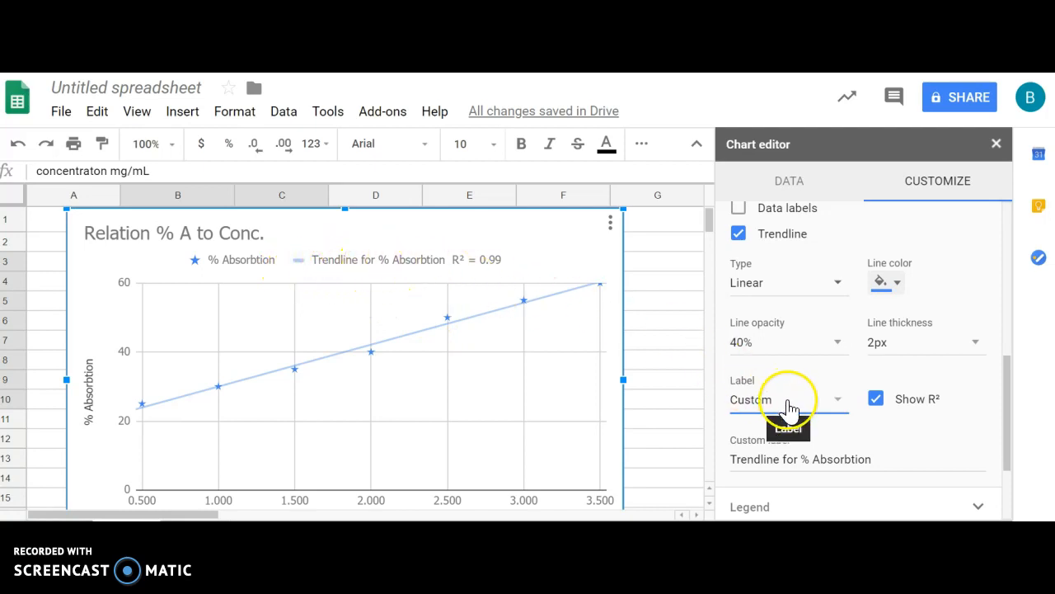
{"action": "left_click", "coordinate": [838, 404]}
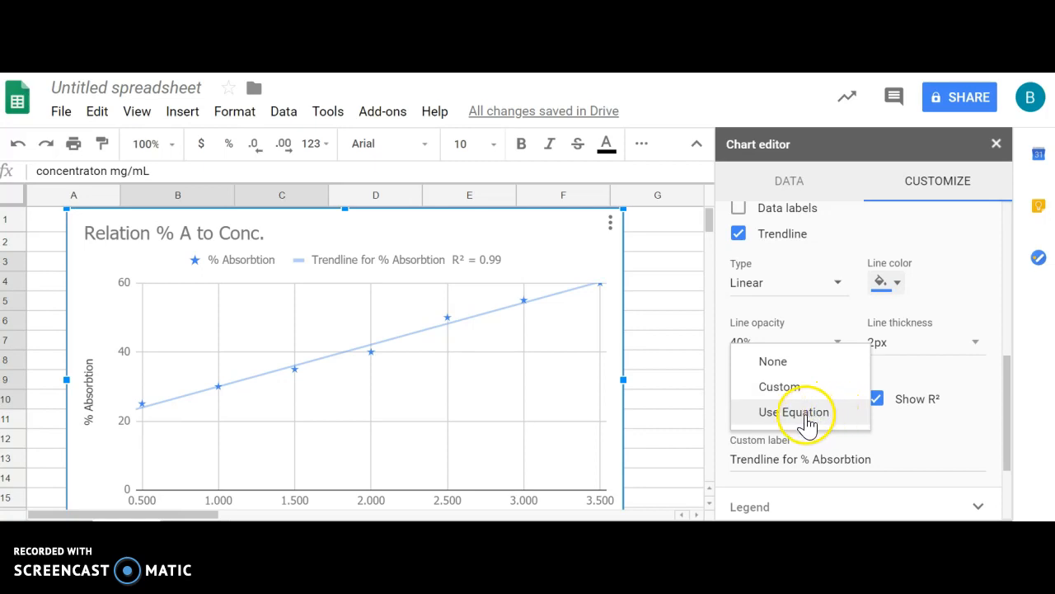
{"action": "left_click", "coordinate": [808, 412]}
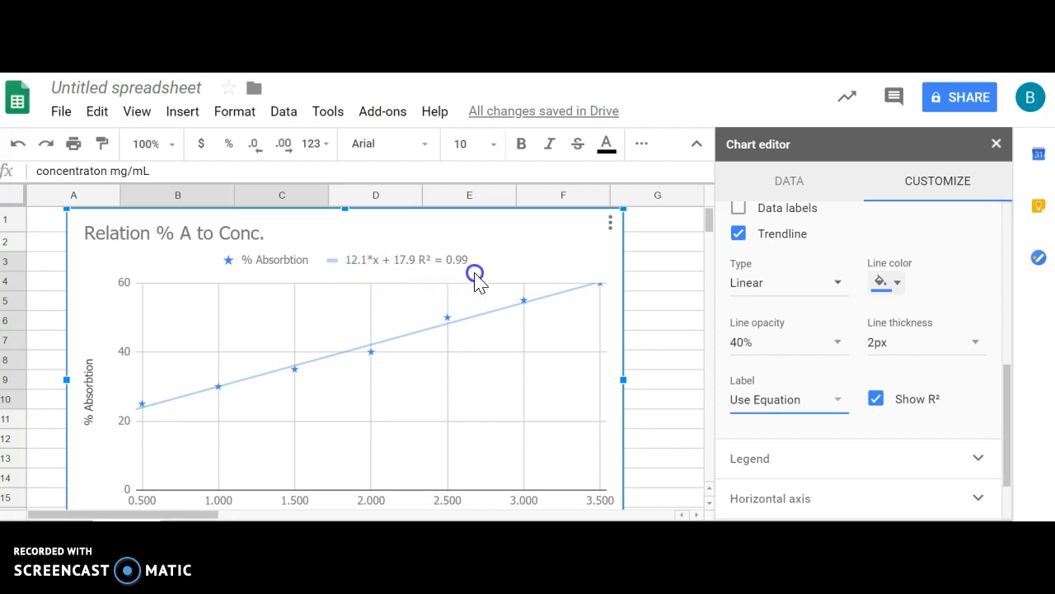
{"action": "left_click", "coordinate": [425, 305]}
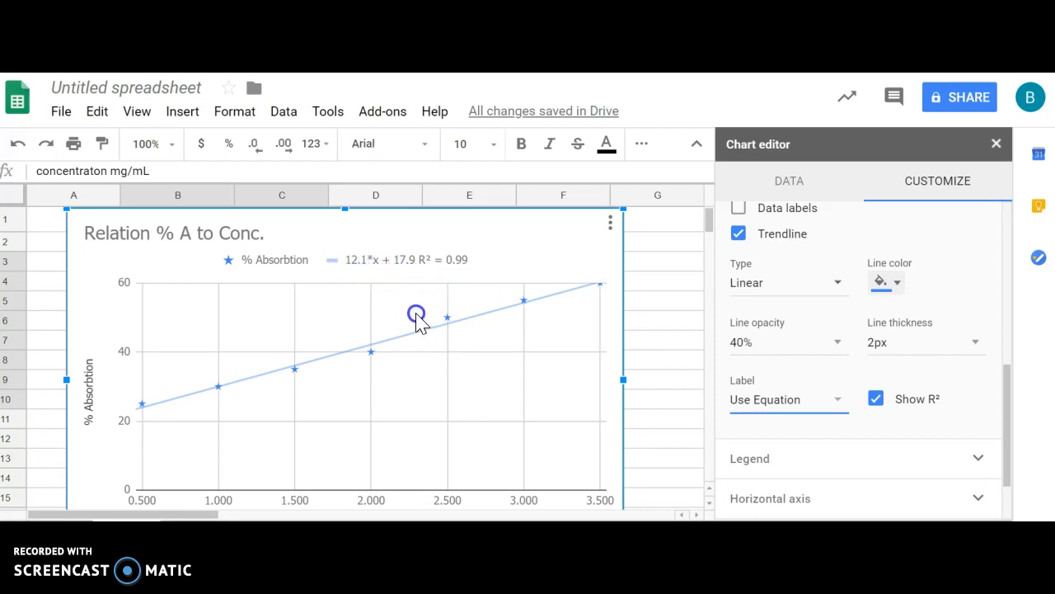
{"action": "left_click", "coordinate": [122, 372]}
{"action": "left_click", "coordinate": [269, 388]}
{"action": "double_click", "coordinate": [516, 234]}
{"action": "right_click", "coordinate": [516, 239]}
{"action": "left_click", "coordinate": [492, 271]}
{"action": "right_click", "coordinate": [499, 265]}
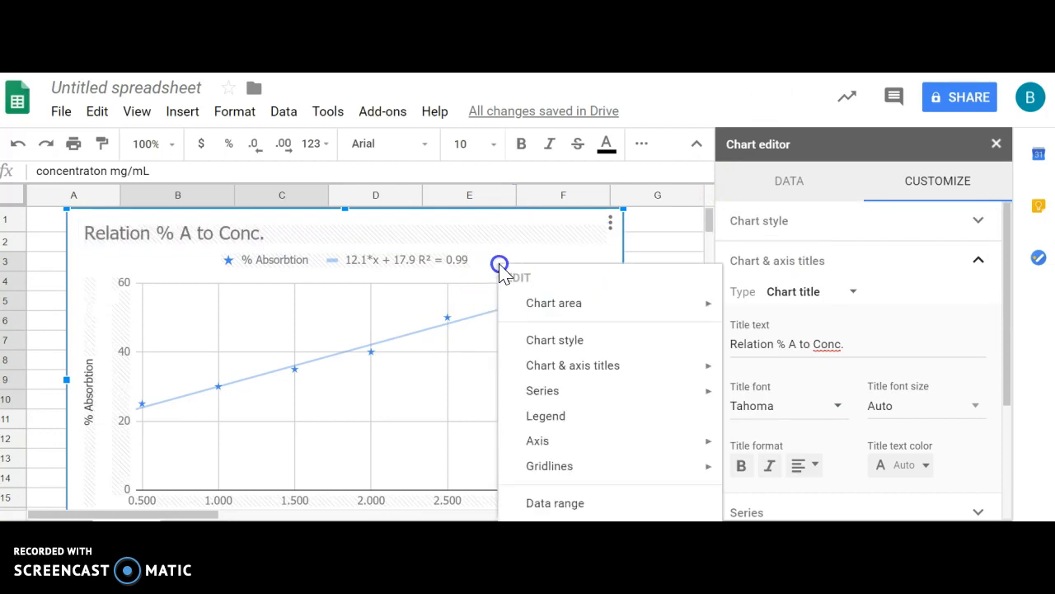
{"action": "left_click", "coordinate": [493, 258]}
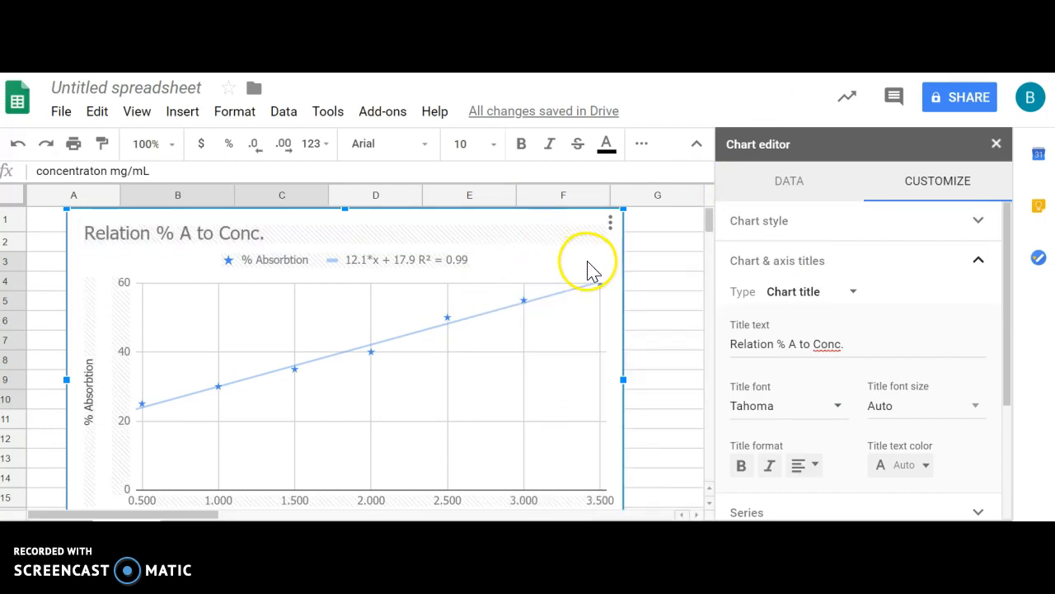
- Close the chart editor and copy the whole scatter chart from the sheet
{"action": "left_click", "coordinate": [655, 266]}
{"action": "left_click", "coordinate": [574, 263]}
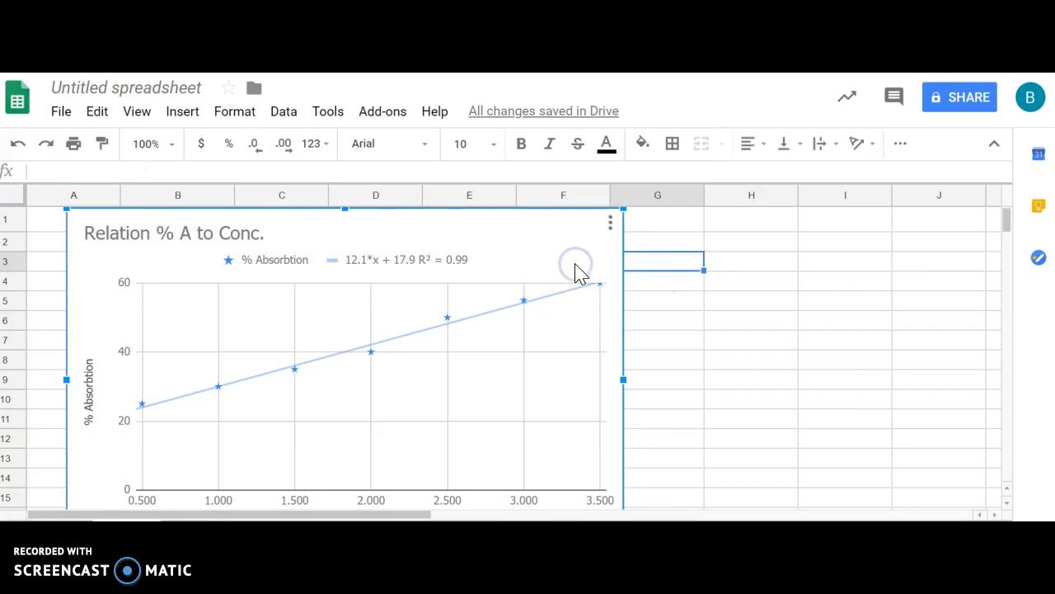
{"action": "key", "text": "Escape"}
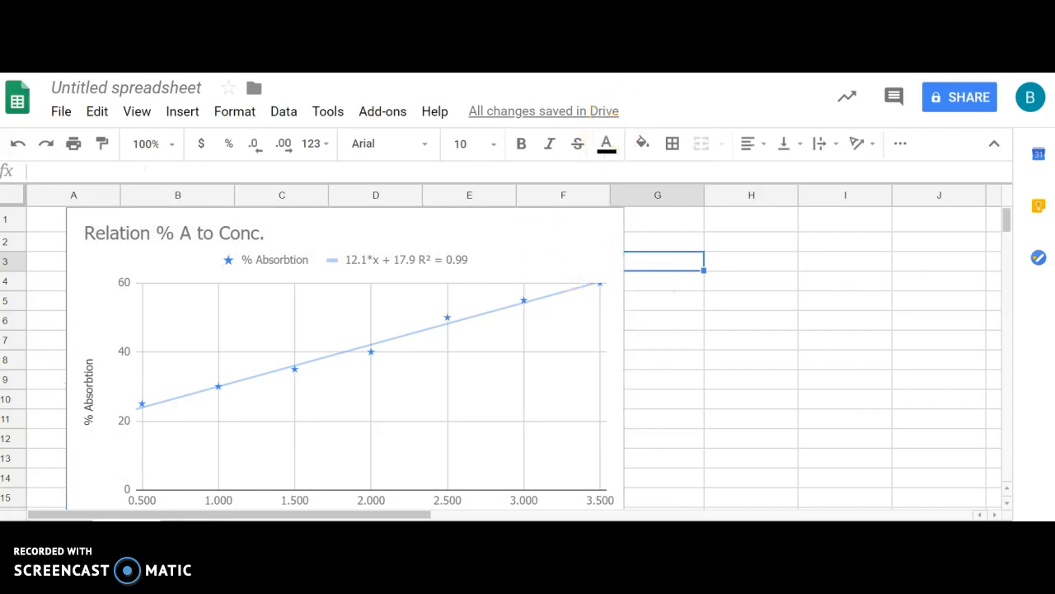
{"action": "left_click", "coordinate": [563, 261]}
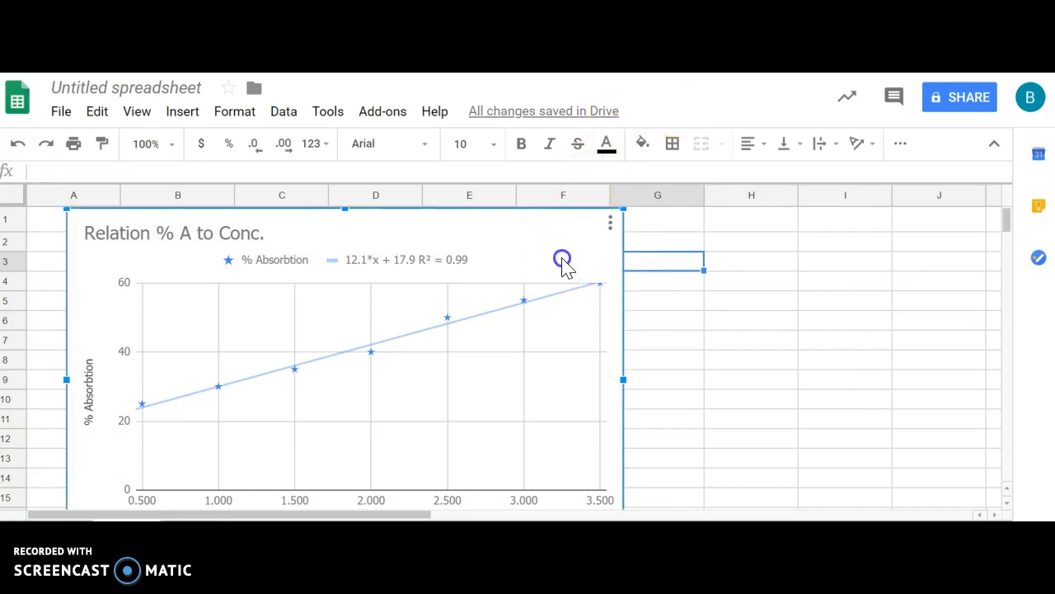
{"action": "key", "text": "Escape"}
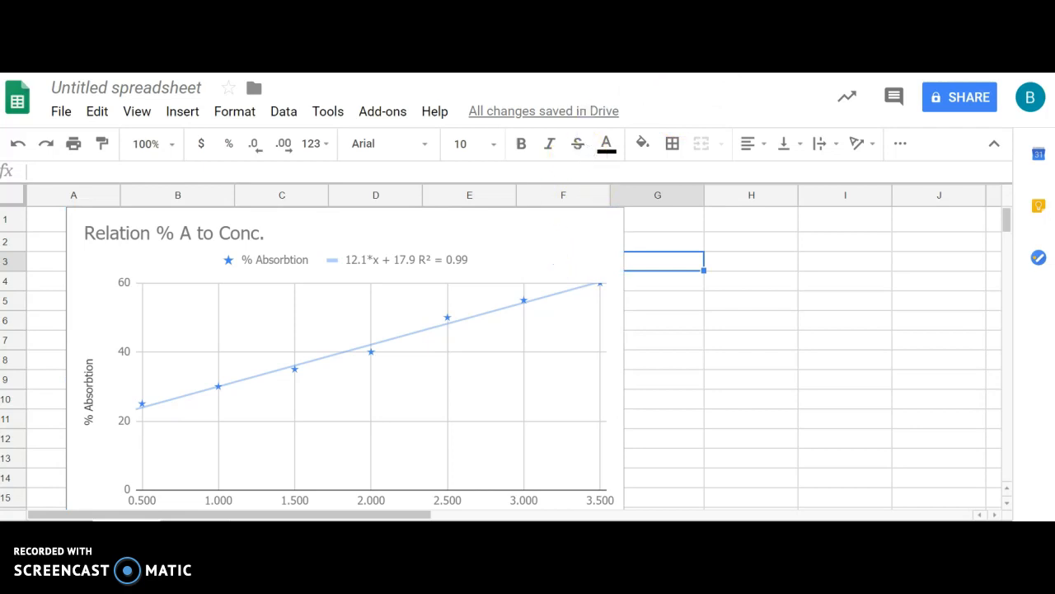
- Switch to the Protein Assay Lab document and paste the chart unlinked on the empty line below the standards table
{"action": "key", "text": "ctrl+Tab"}
{"action": "scroll", "coordinate": [595, 338], "scroll_direction": "down", "scroll_amount": 1}
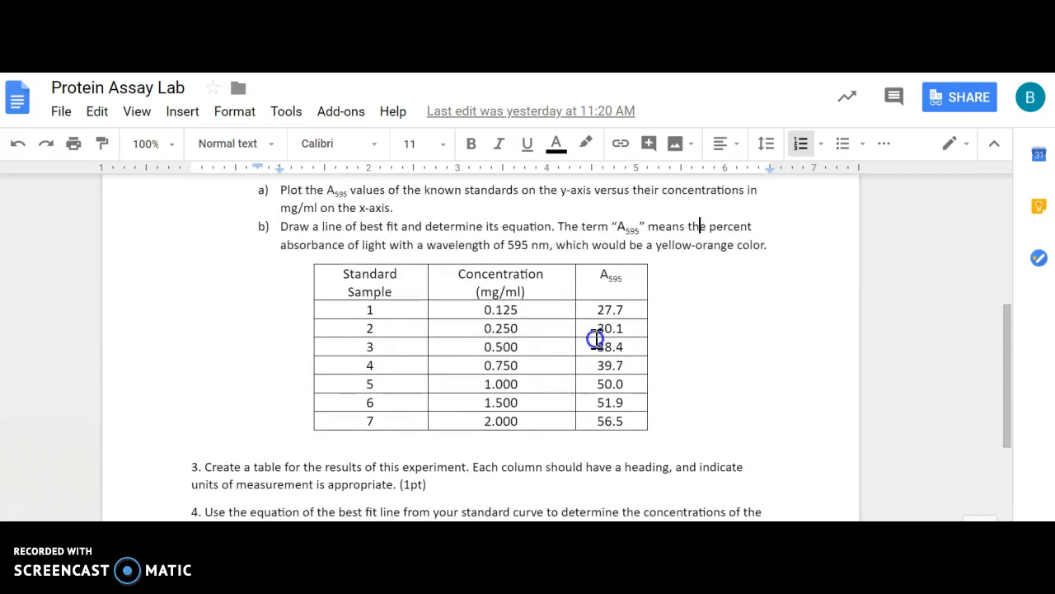
{"action": "scroll", "coordinate": [404, 247], "scroll_direction": "up", "scroll_amount": 1}
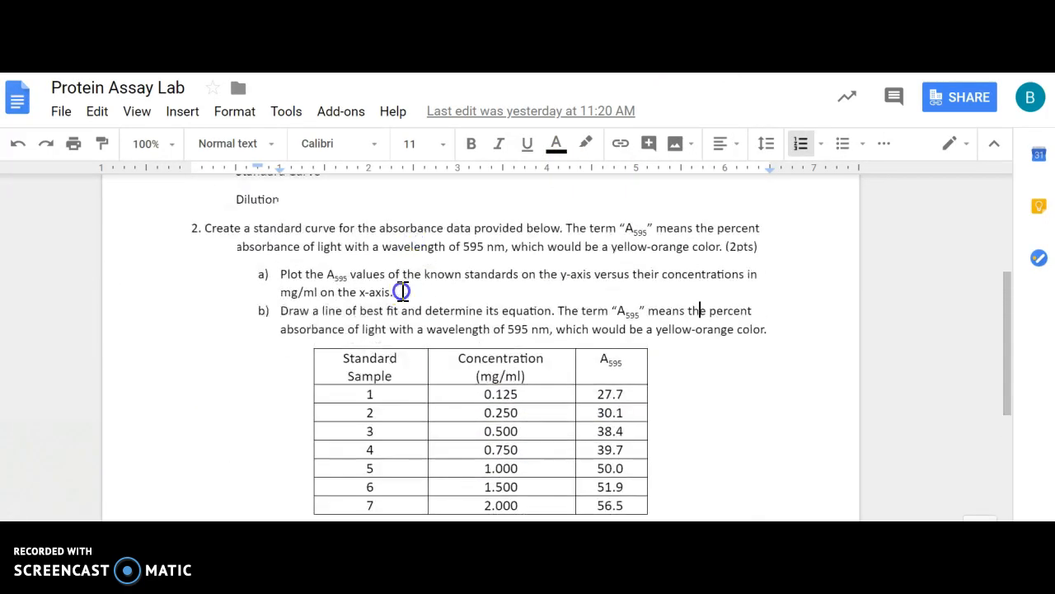
{"action": "scroll", "coordinate": [472, 330], "scroll_direction": "down", "scroll_amount": 2}
{"action": "left_click", "coordinate": [454, 360]}
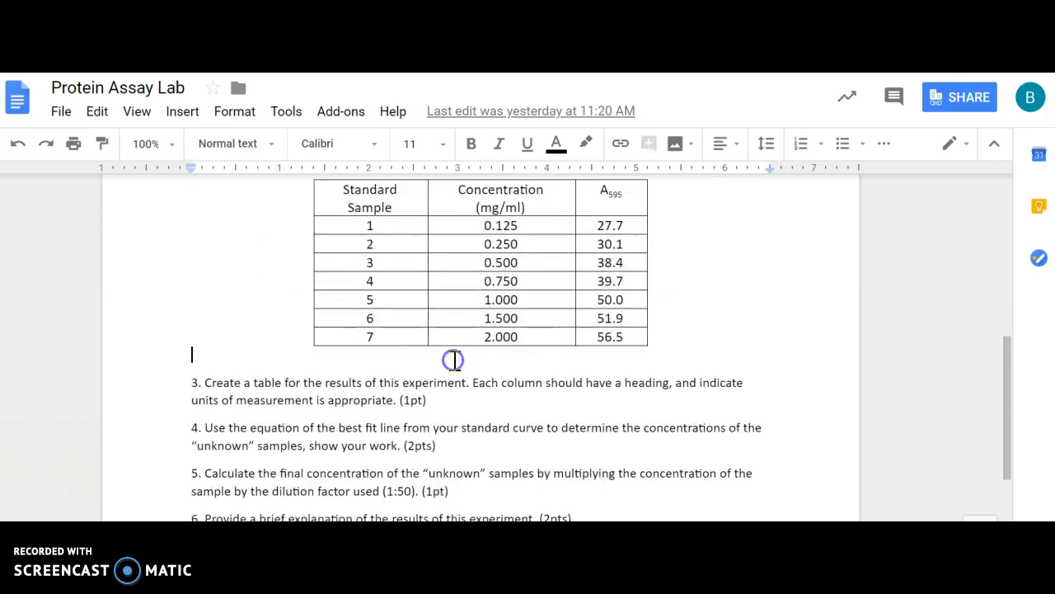
{"action": "key", "text": "ctrl+v"}
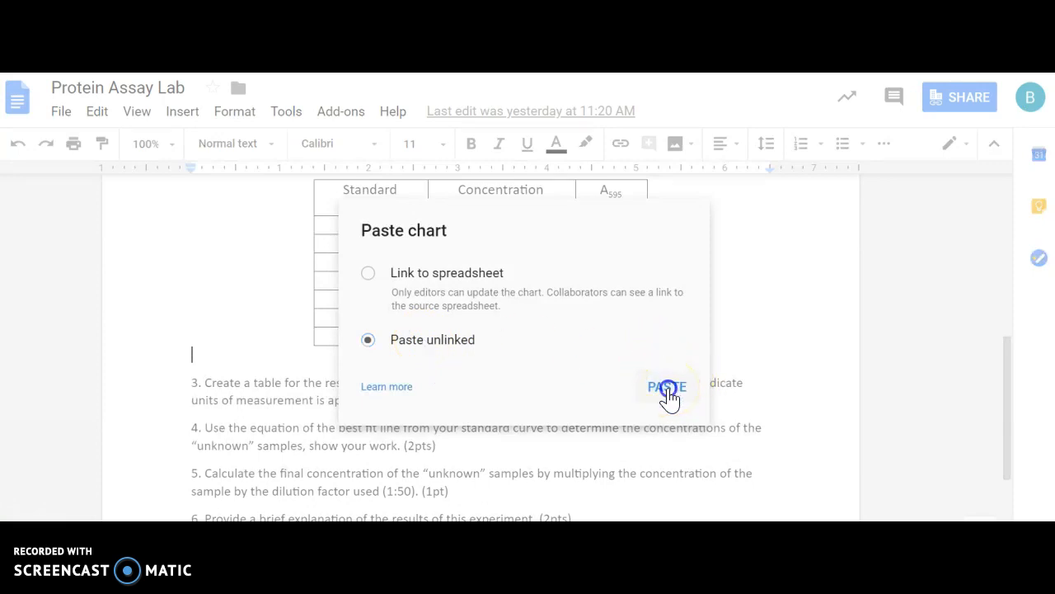
{"action": "left_click", "coordinate": [667, 388]}
- Shrink the pasted chart to about 4.8 inches wide and deselect it
{"action": "left_click", "coordinate": [648, 369]}
{"action": "left_click_drag", "start_coordinate": [769, 183], "coordinate": [615, 302]}
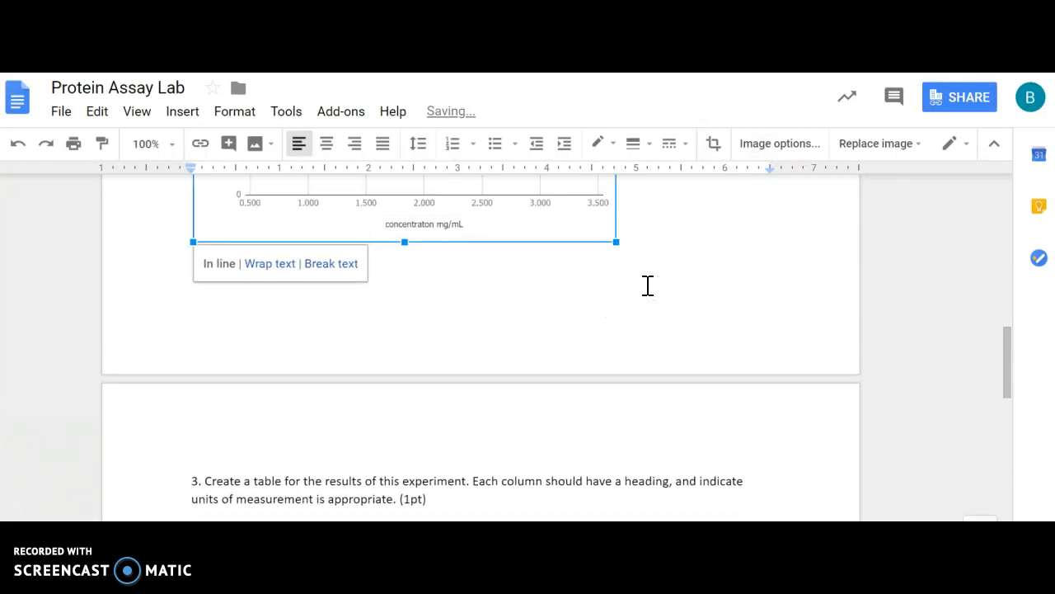
{"action": "scroll", "coordinate": [648, 285], "scroll_direction": "up", "scroll_amount": 3}
{"action": "left_click", "coordinate": [499, 391]}
{"action": "left_click", "coordinate": [711, 295]}
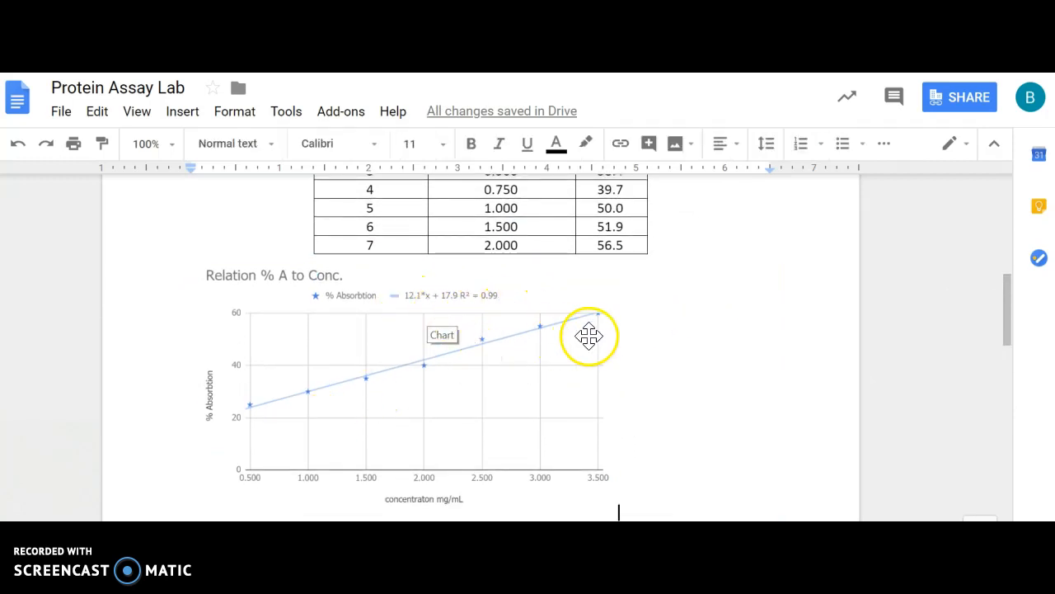
- Insert an empty answer line below question 4 about the equation of the best fit line
{"action": "scroll", "coordinate": [589, 335], "scroll_direction": "up", "scroll_amount": 3}
{"action": "scroll", "coordinate": [486, 407], "scroll_direction": "down", "scroll_amount": 2}
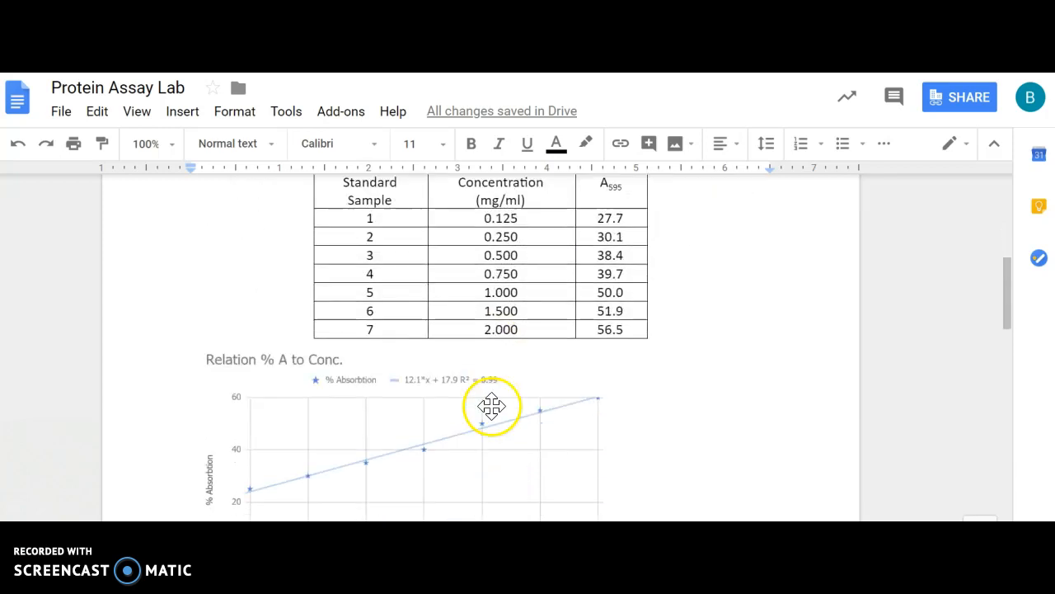
{"action": "scroll", "coordinate": [671, 278], "scroll_direction": "down", "scroll_amount": 3}
{"action": "scroll", "coordinate": [670, 297], "scroll_direction": "down", "scroll_amount": 3}
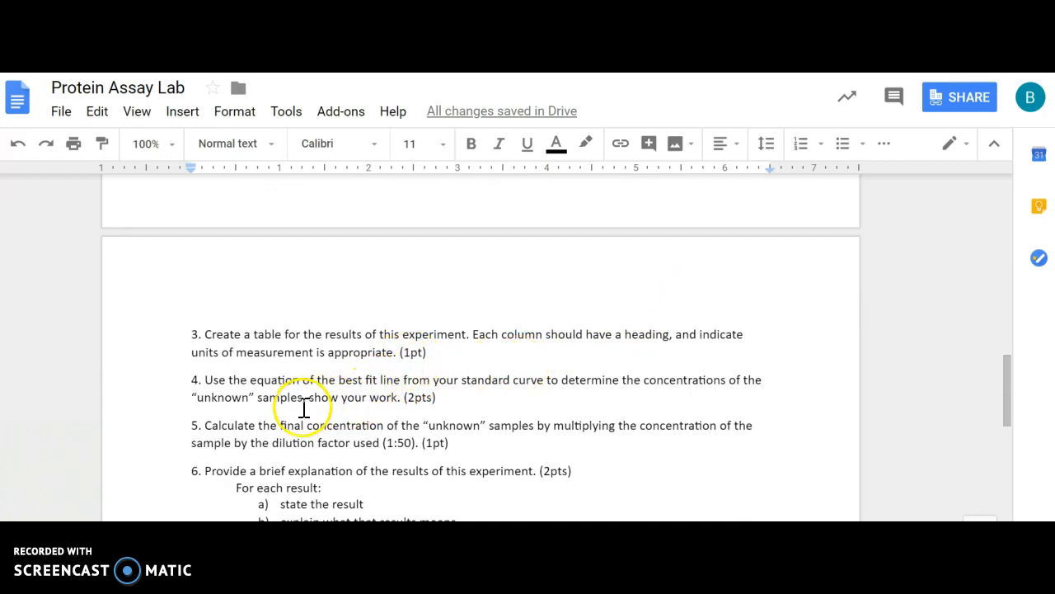
{"action": "scroll", "coordinate": [299, 405], "scroll_direction": "down", "scroll_amount": 1}
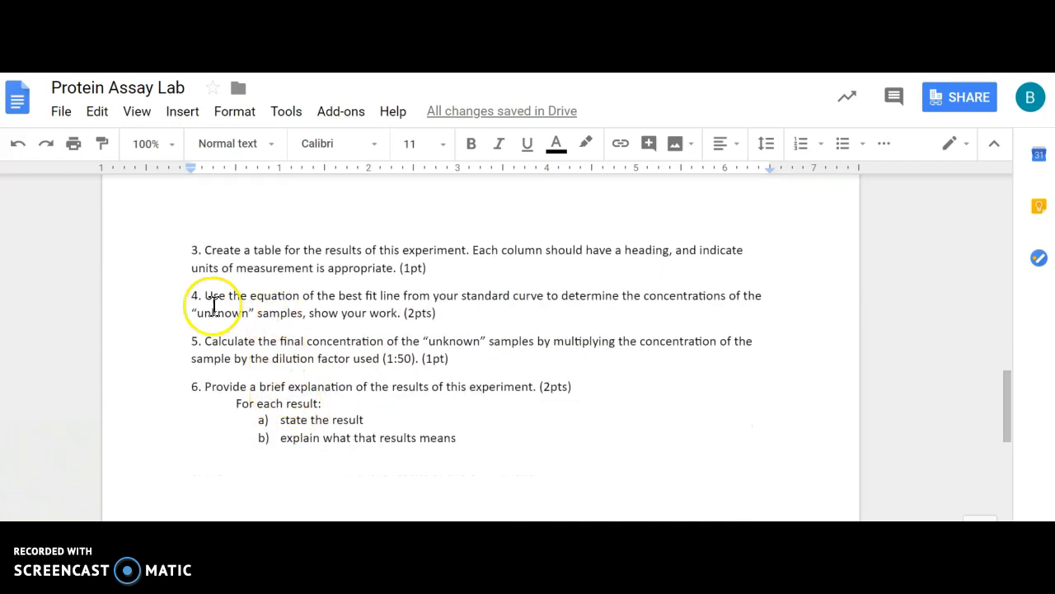
{"action": "left_click_drag", "start_coordinate": [249, 295], "coordinate": [552, 299]}
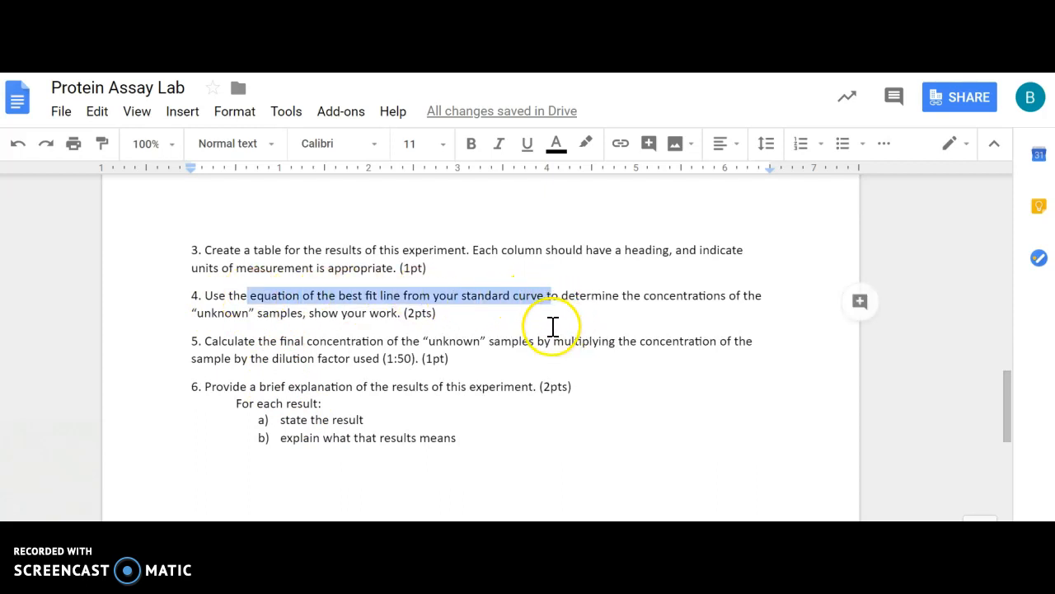
{"action": "left_click", "coordinate": [553, 326]}
{"action": "key", "text": "Return"}
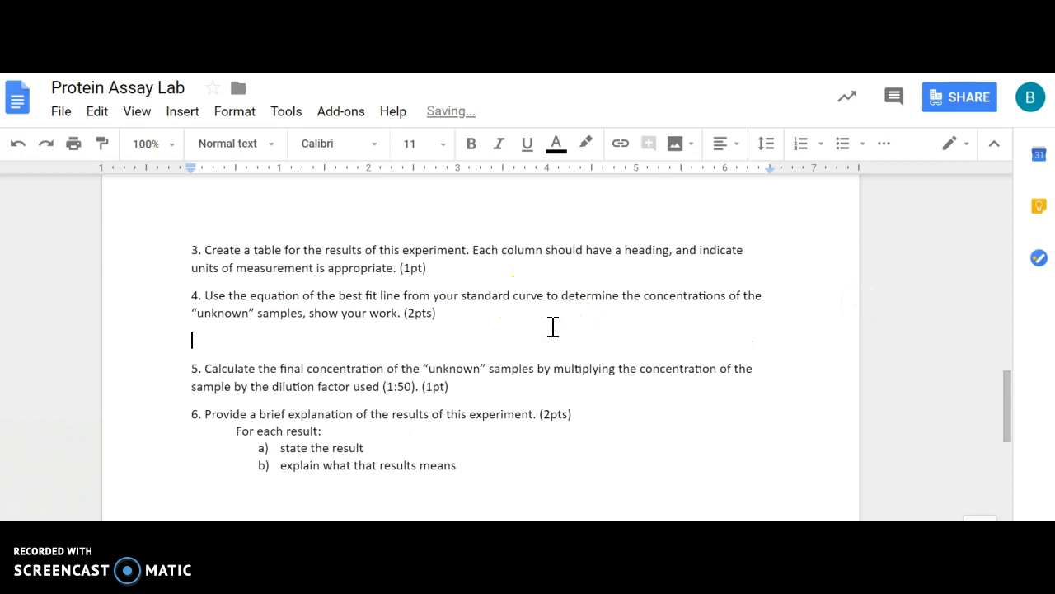
- Enter the chart's trendline equation as "y= 12.1 * x +17.9" on the line below question 4
{"action": "scroll", "coordinate": [552, 326], "scroll_direction": "up", "scroll_amount": 10}
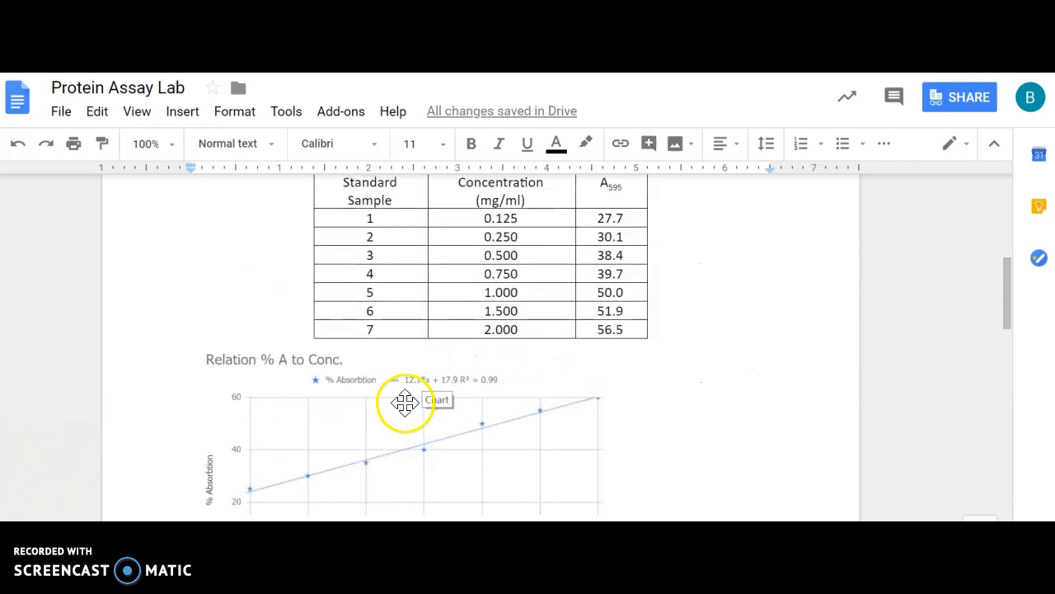
{"action": "scroll", "coordinate": [405, 402], "scroll_direction": "down", "scroll_amount": 10}
{"action": "type", "text": "y="}
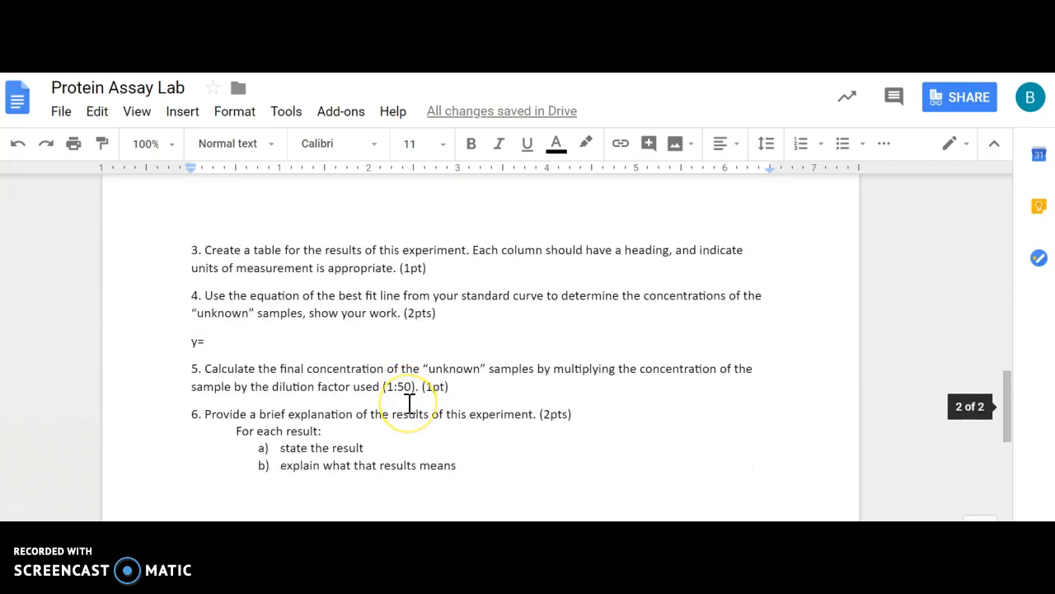
{"action": "type", "text": " 1"}
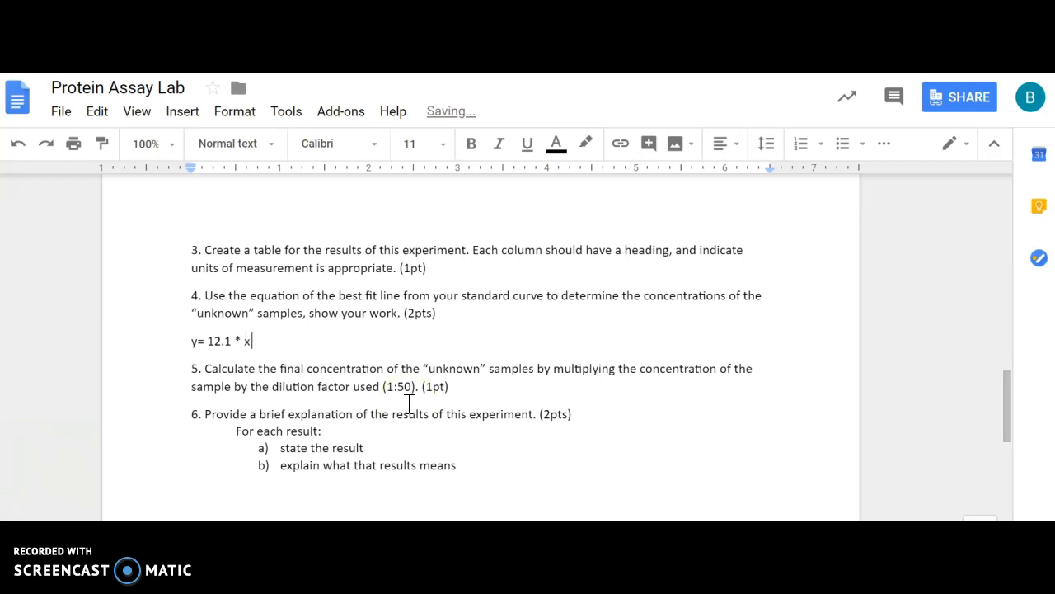
{"action": "type", "text": "2.1 * x +"}
{"action": "scroll", "coordinate": [410, 404], "scroll_direction": "up", "scroll_amount": 7}
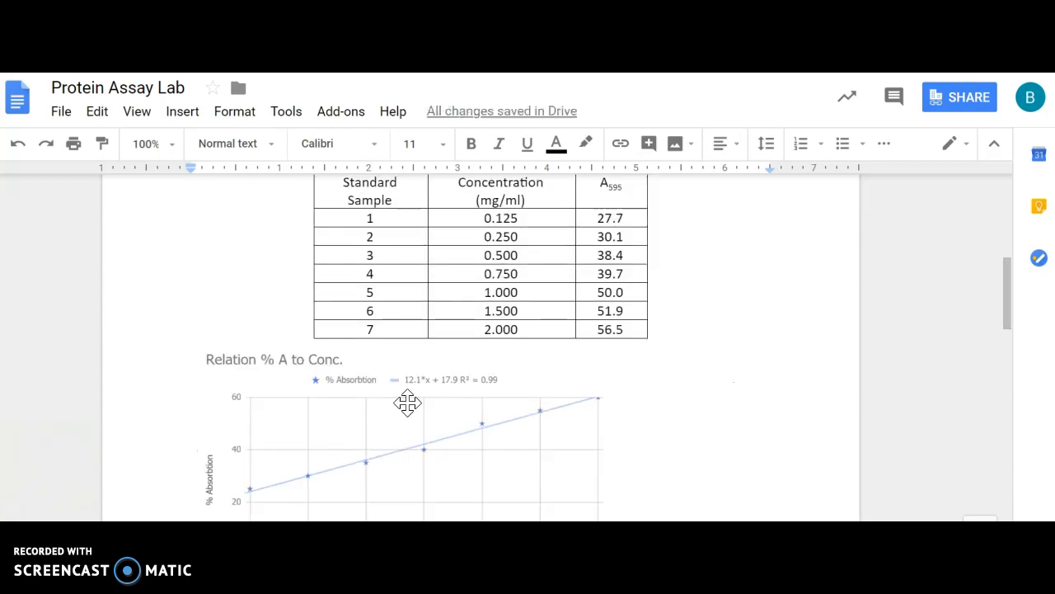
{"action": "scroll", "coordinate": [407, 403], "scroll_direction": "down", "scroll_amount": 7}
{"action": "type", "text": "17.9"}
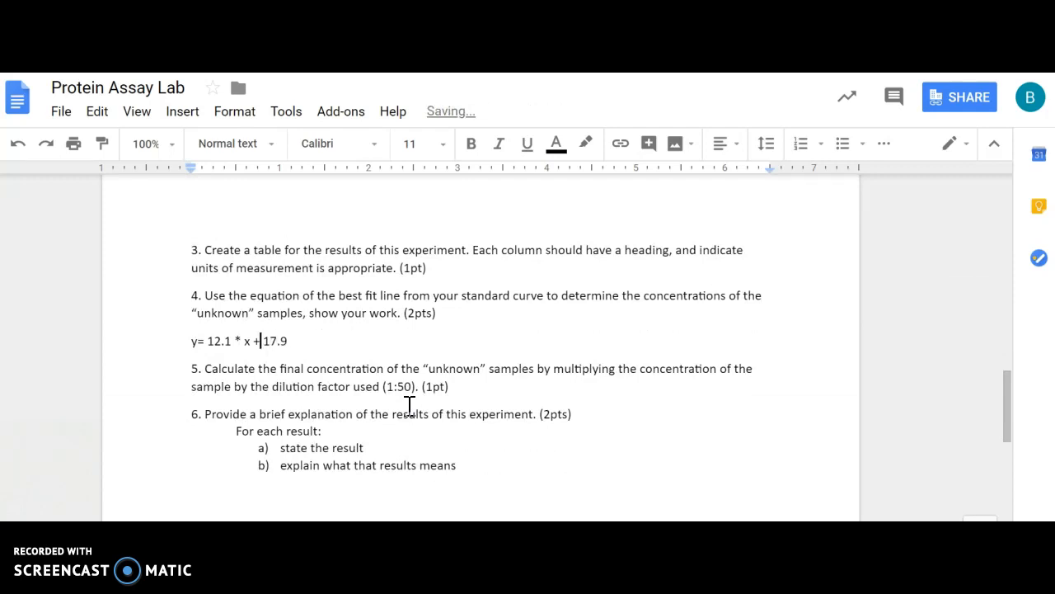
- Remove the asterisk and tidy the spacing so the equation reads "y= 12.1x + 17.9"
{"action": "key", "text": "Left"}
{"action": "key", "text": "BackSpace"}
{"action": "key", "text": "BackSpace"}
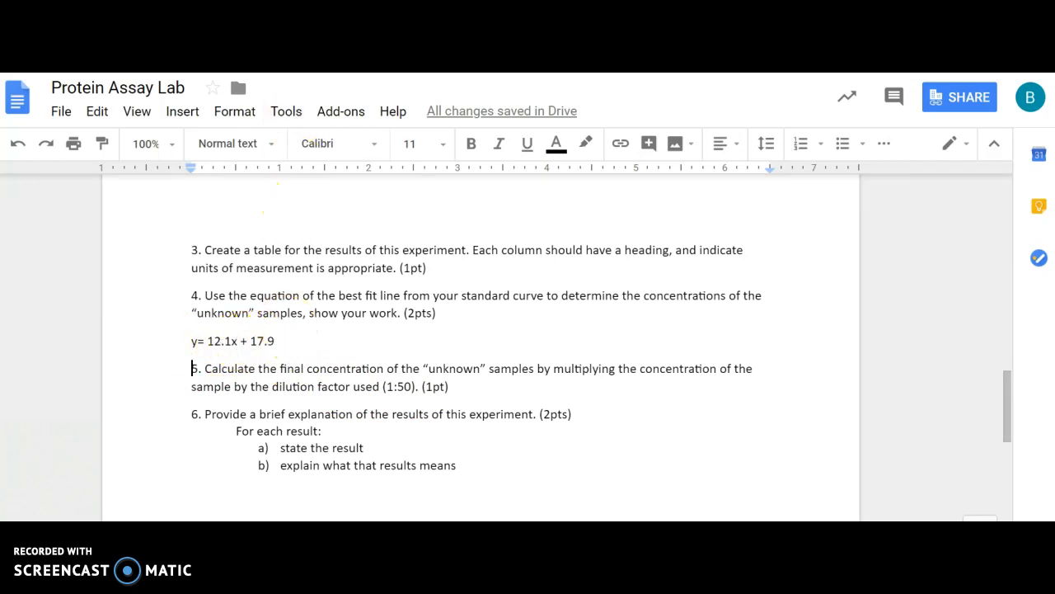
- Switch back to the spreadsheet and move the chart beside the data table, over about columns E to J
{"action": "left_click", "coordinate": [449, 73]}
{"action": "left_click", "coordinate": [578, 249]}
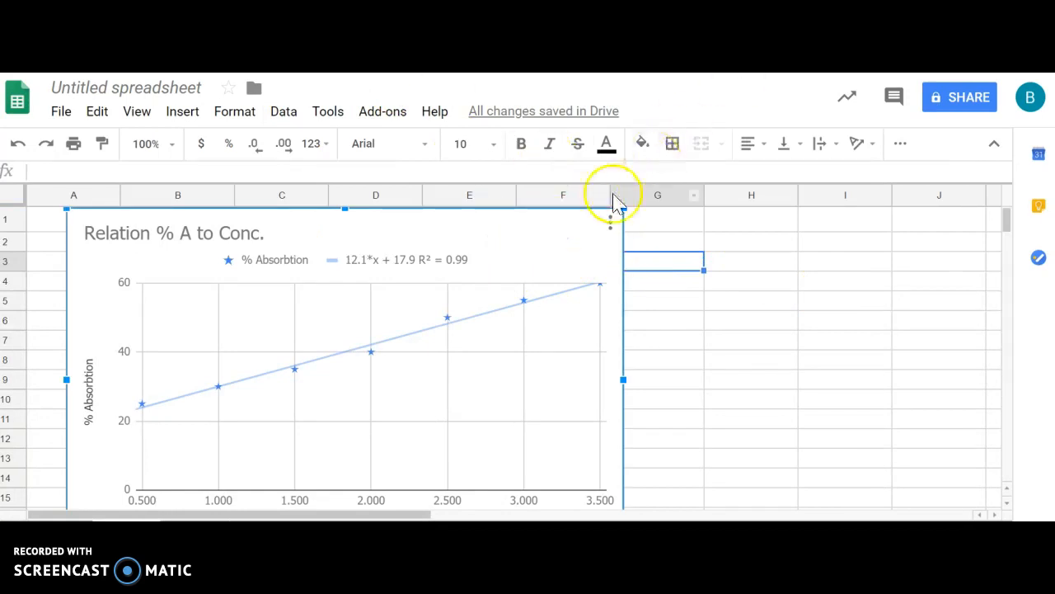
{"action": "left_click_drag", "start_coordinate": [566, 242], "coordinate": [910, 277]}
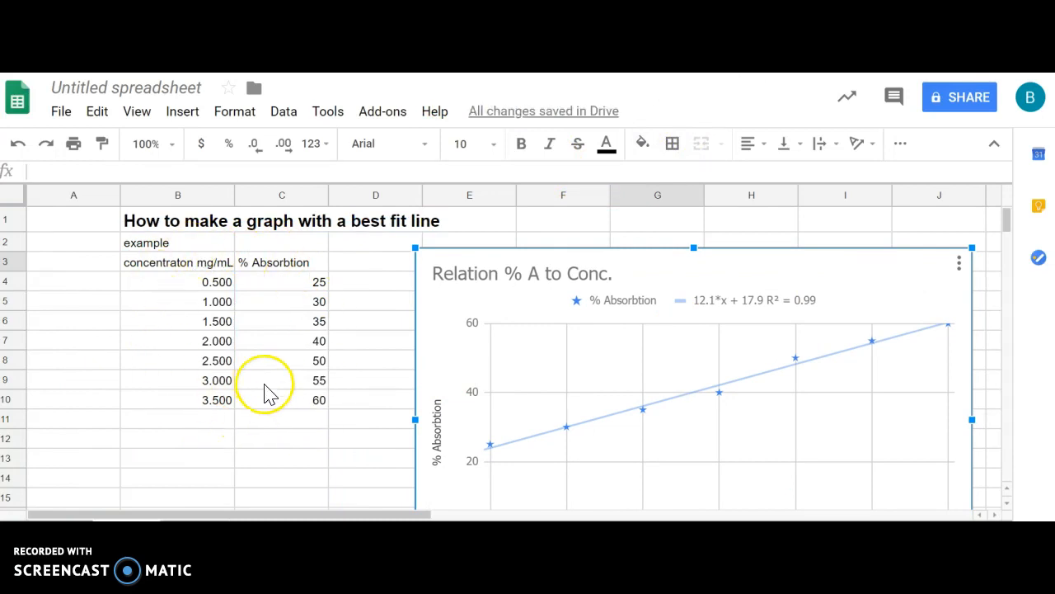
- Return to the Protein Assay Lab document and review the standards table, the pasted chart and the question 4 equation
{"action": "key", "text": "ctrl+Tab"}
{"action": "scroll", "coordinate": [600, 262], "scroll_direction": "up", "scroll_amount": 8}
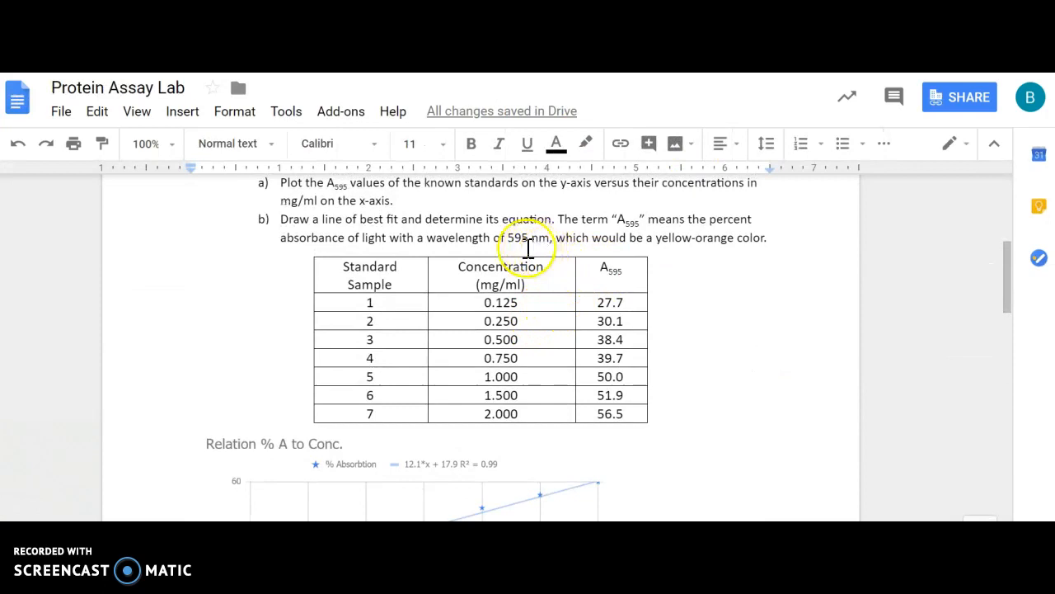
{"action": "scroll", "coordinate": [595, 362], "scroll_direction": "down", "scroll_amount": 3}
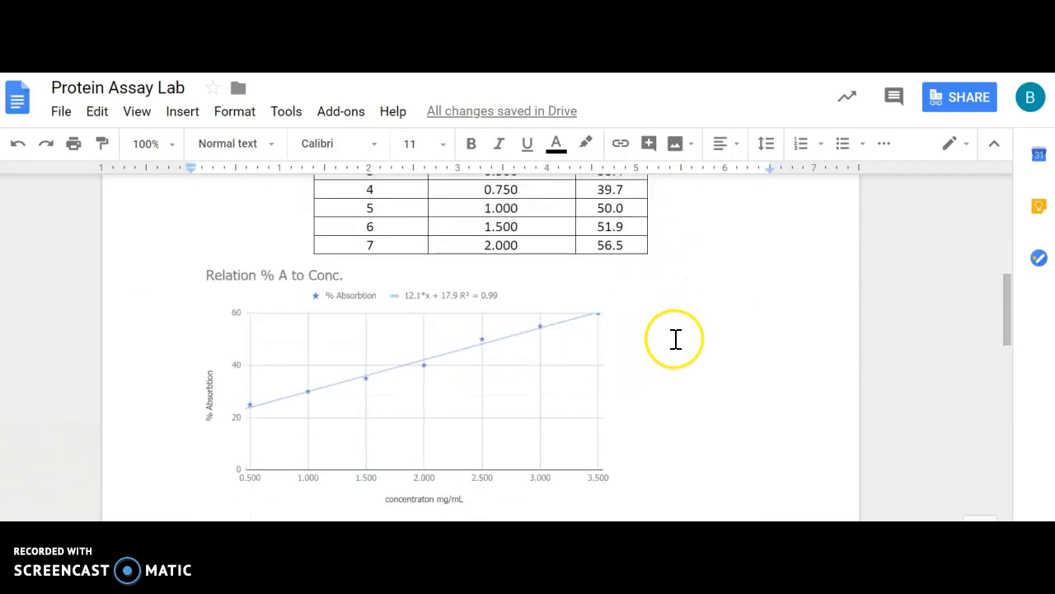
{"action": "scroll", "coordinate": [640, 300], "scroll_direction": "down", "scroll_amount": 5}
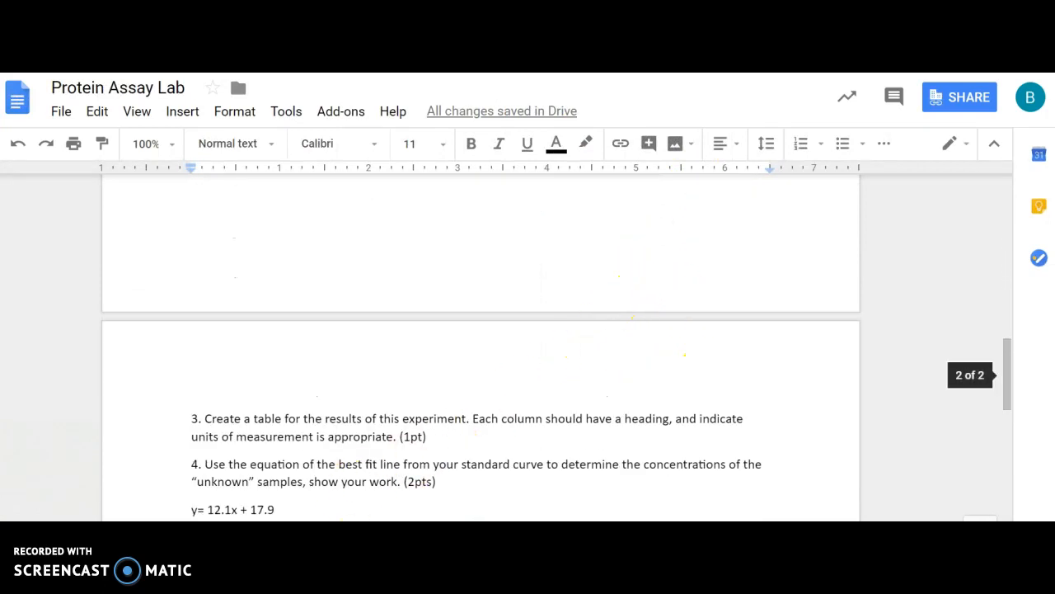
{"action": "scroll", "coordinate": [558, 349], "scroll_direction": "down", "scroll_amount": 3}
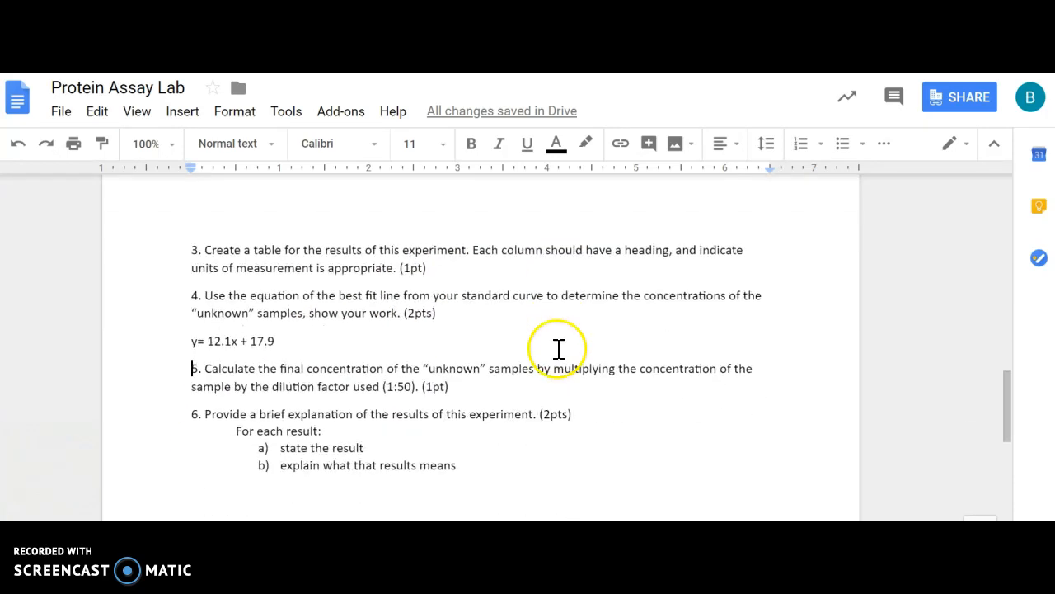